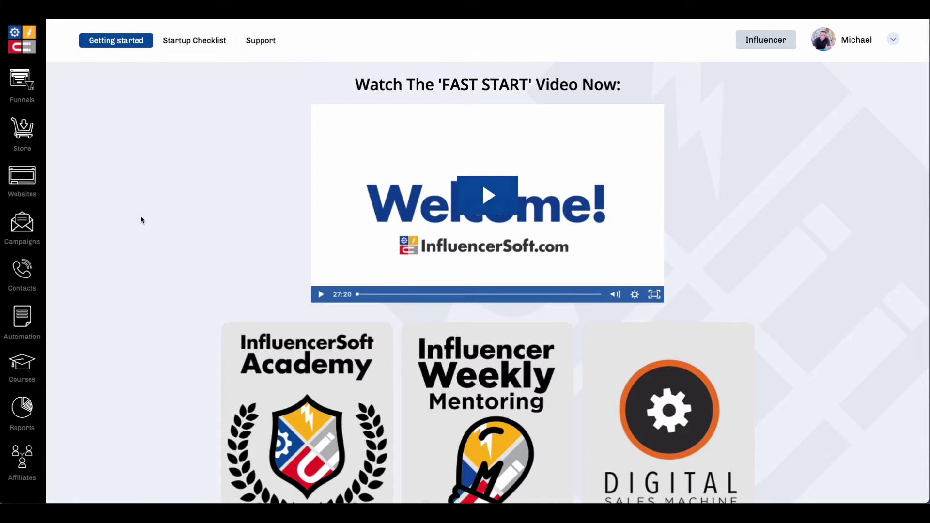
click(23, 176)
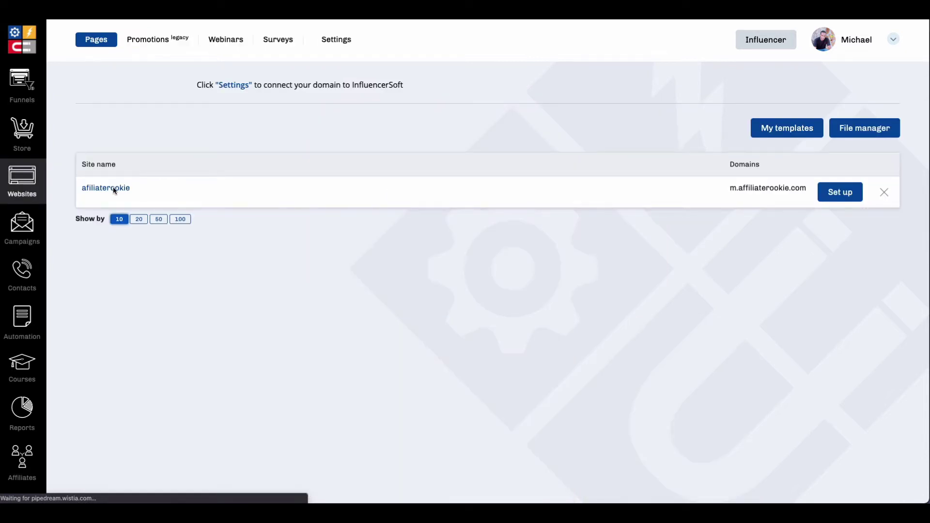
click(270, 166)
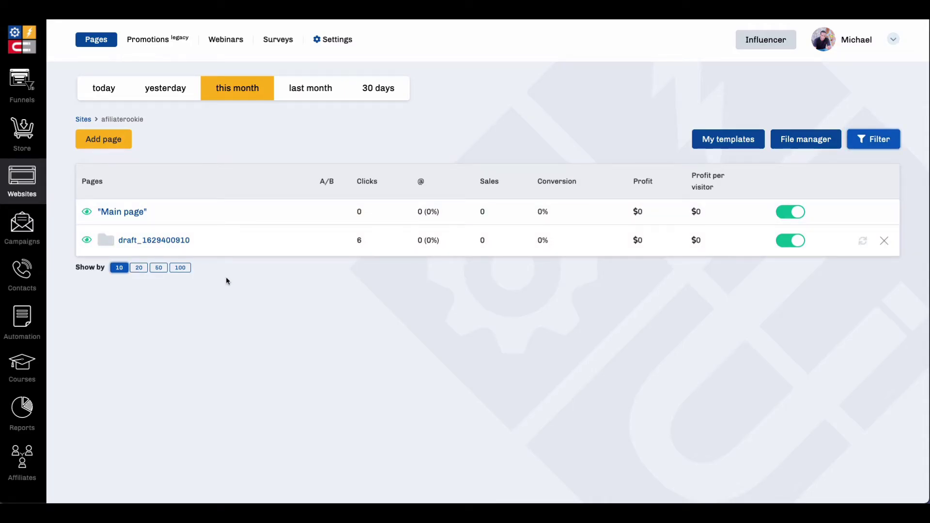
click(185, 241)
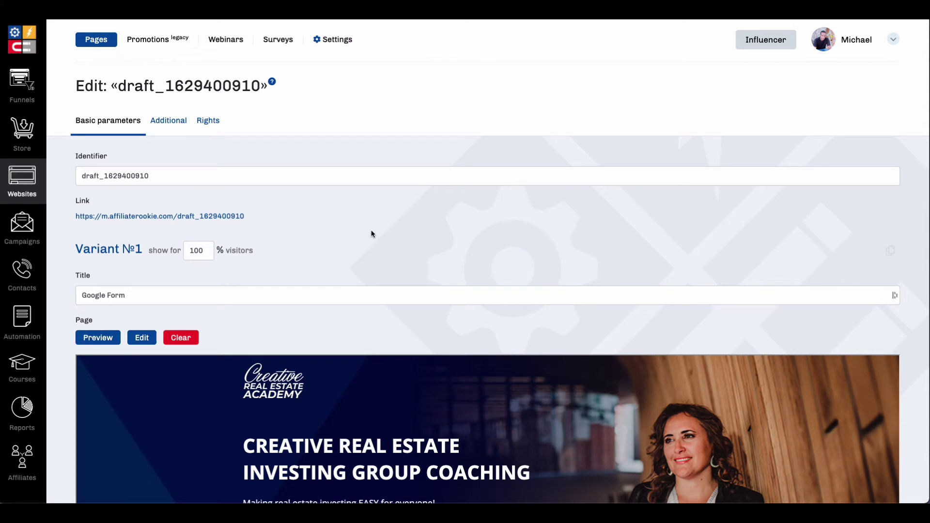
scroll(366, 235, down, 3)
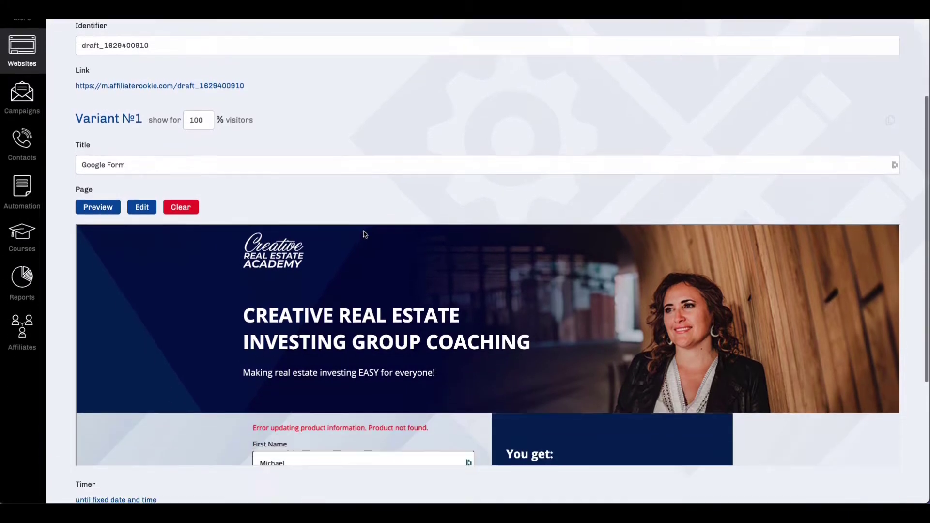
scroll(366, 235, down, 1)
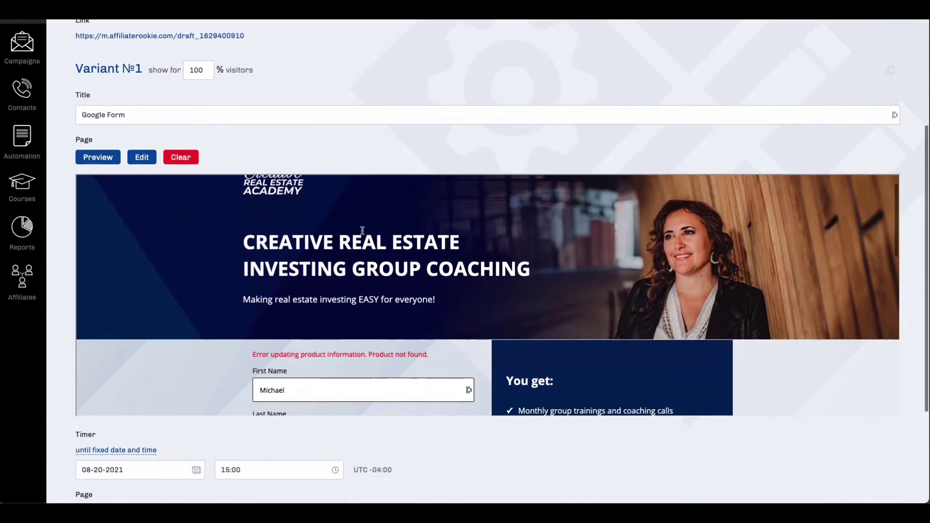
click(144, 158)
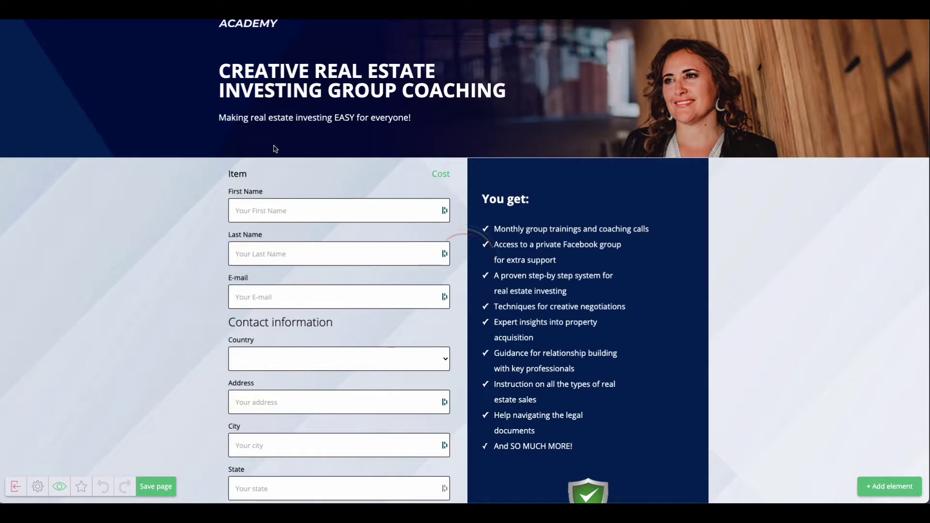
mouse_move(262, 151)
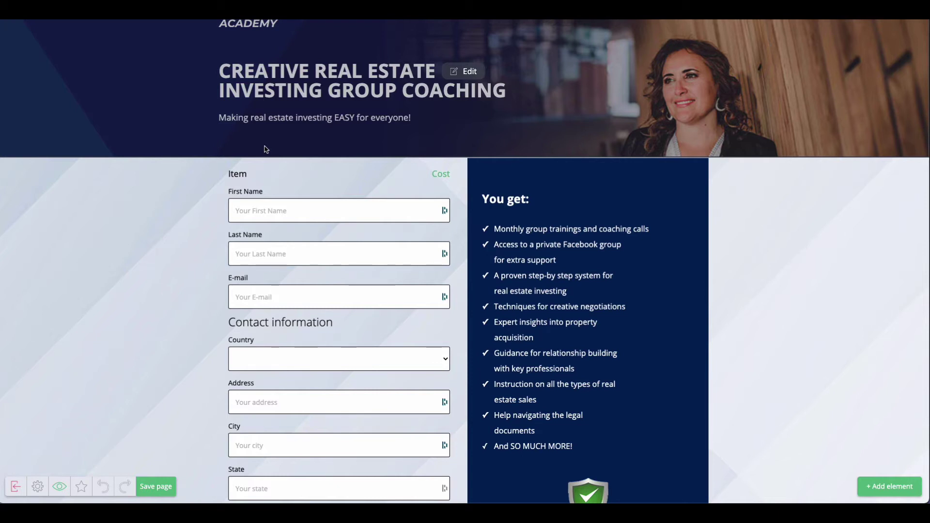
scroll(266, 149, up, 1)
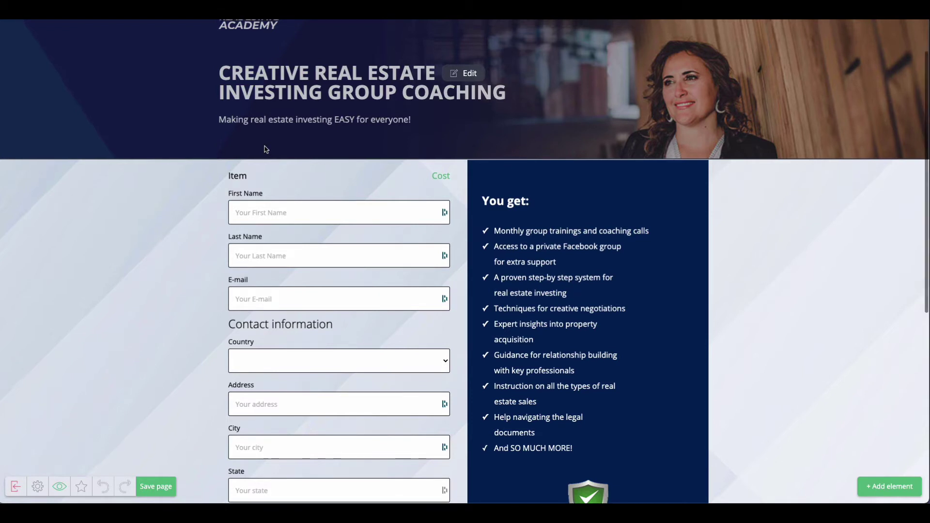
scroll(266, 150, down, 1)
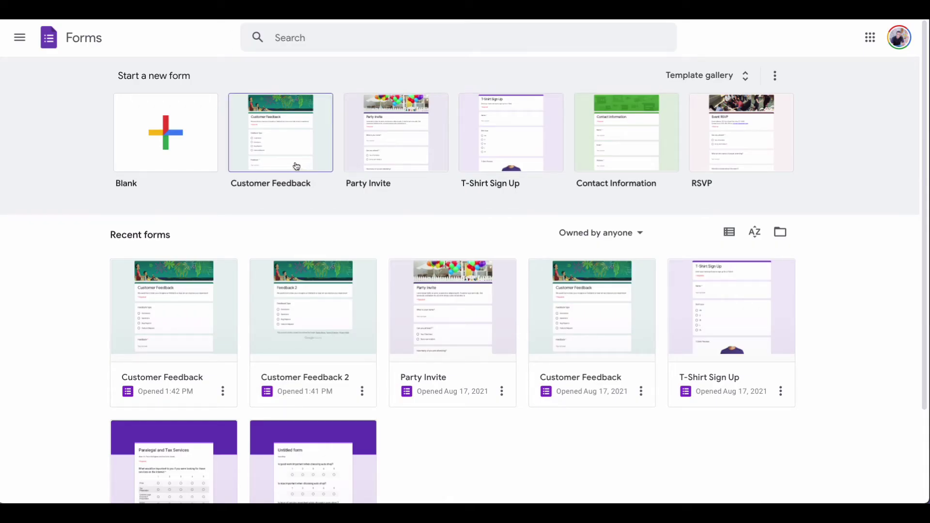
Step: Switch to Google Forms, create a form from the Customer Feedback template and review its questions
click(296, 164)
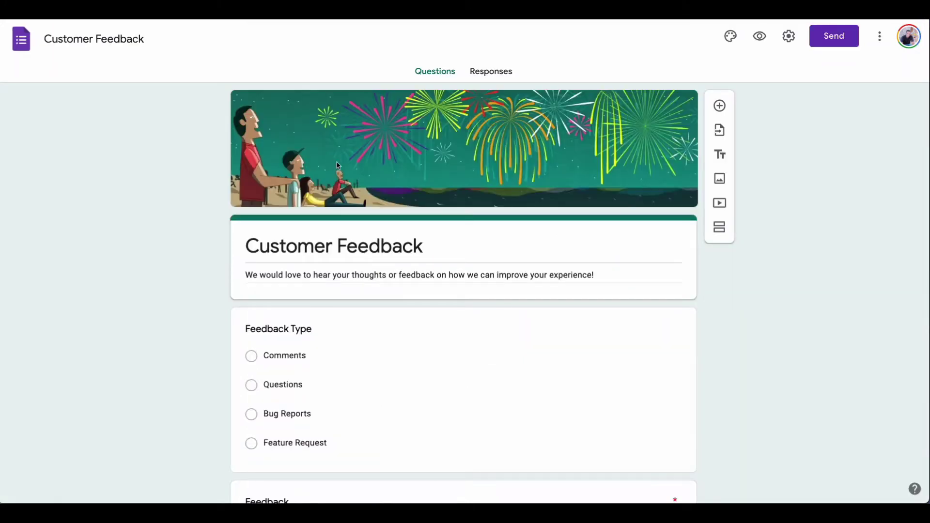
scroll(383, 300, down, 1)
scroll(383, 300, down, 6)
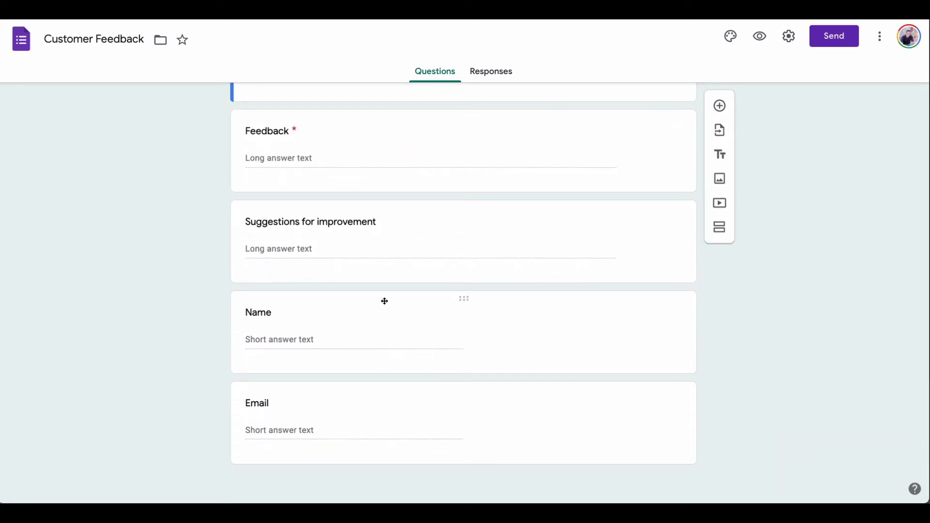
scroll(384, 301, up, 7)
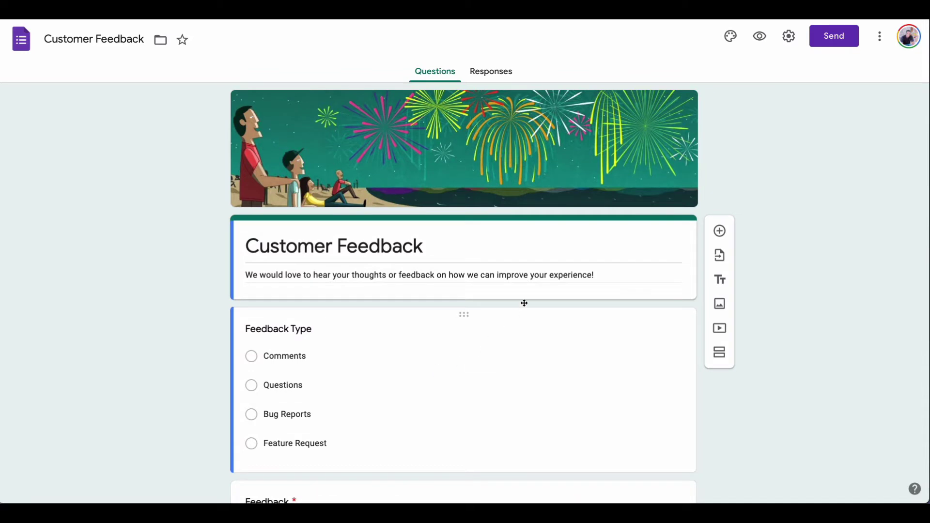
Step: Bring up the form's Embed HTML sending option and set the embed width to 500 px
click(826, 38)
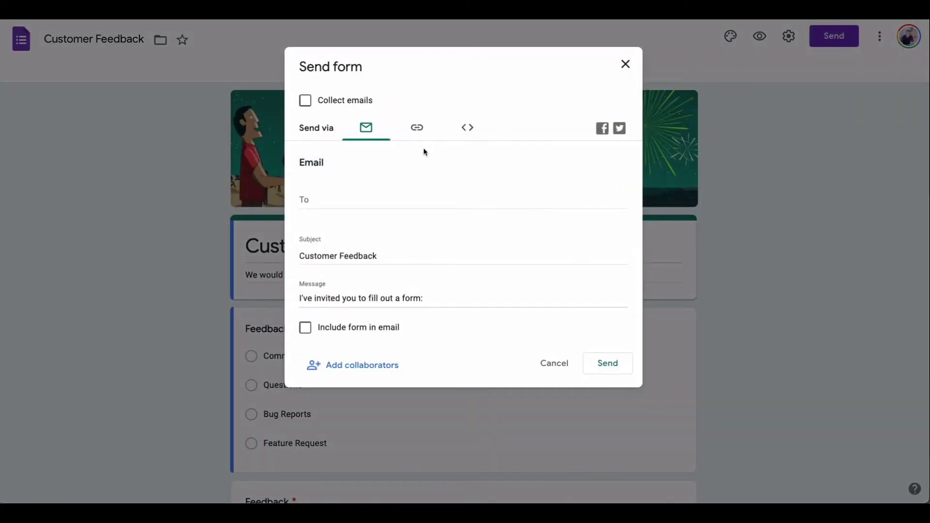
click(468, 129)
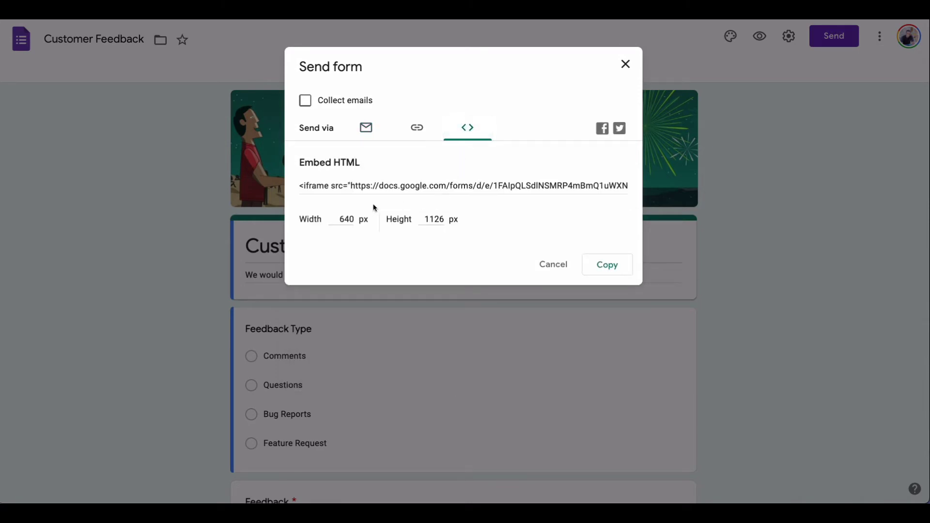
double_click(353, 218)
text(500)
click(340, 249)
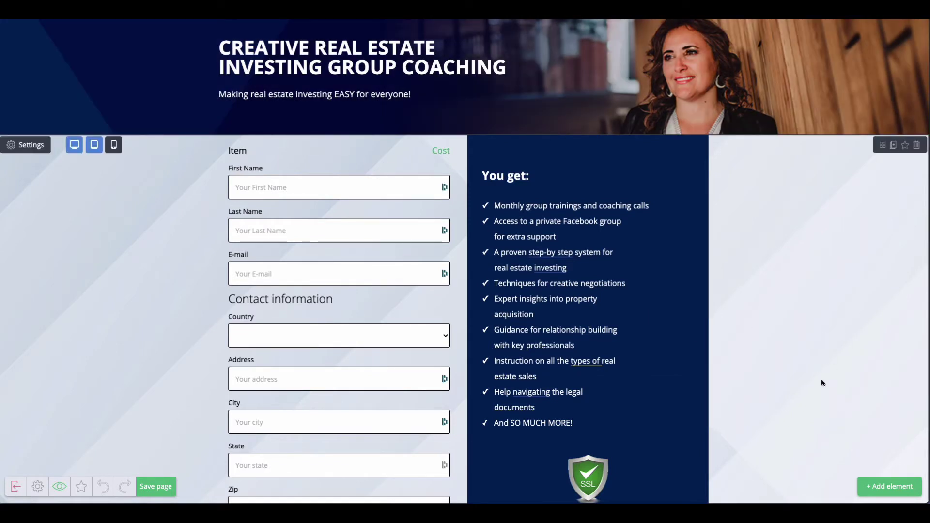
Step: Switch to the InfluencerSoft page editor and add a Code widget above the order form, under the header
click(883, 486)
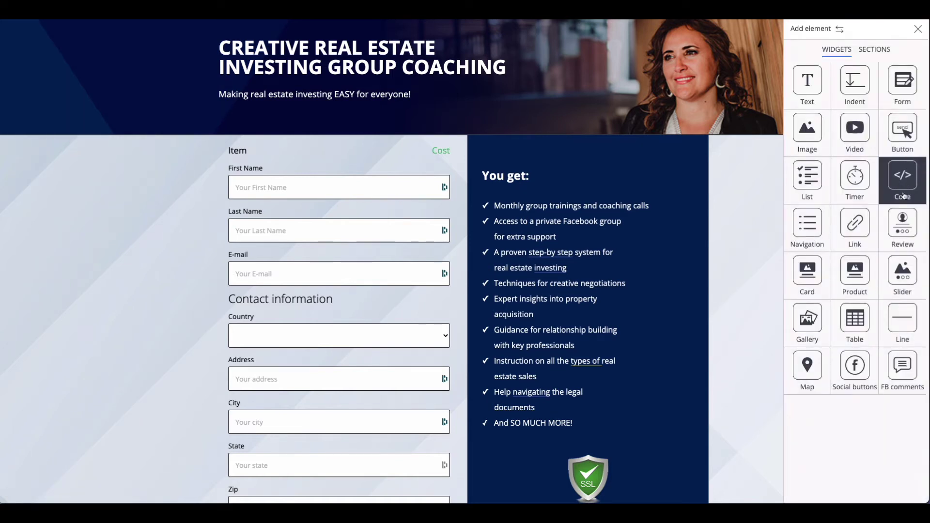
drag(903, 179, 303, 155)
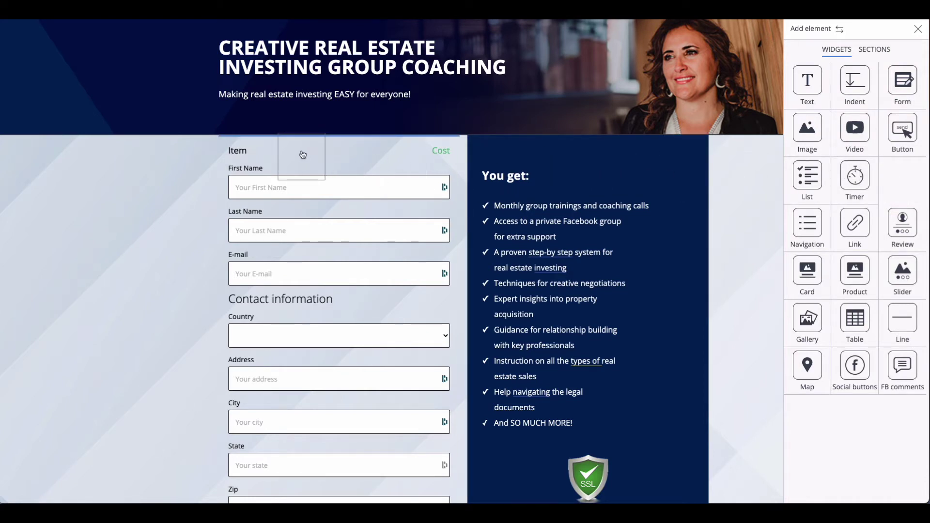
drag(303, 155, 304, 154)
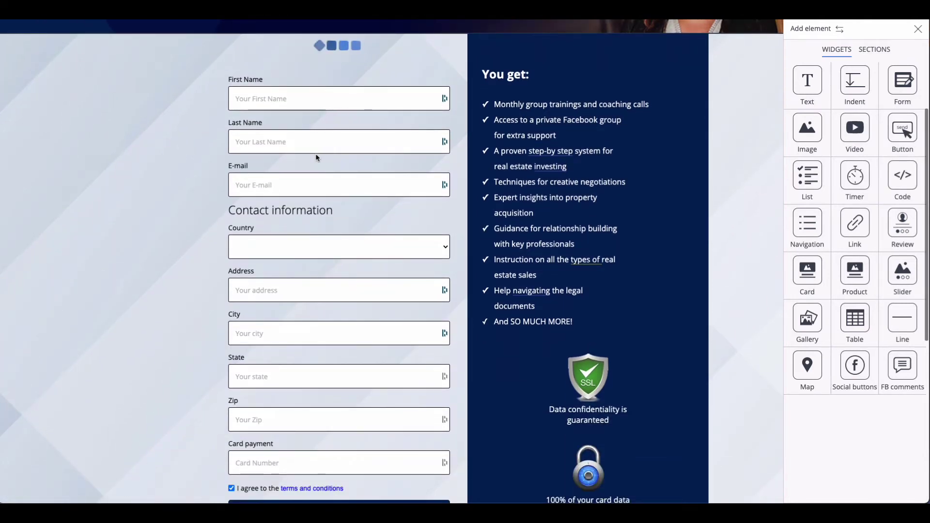
scroll(315, 158, up, 3)
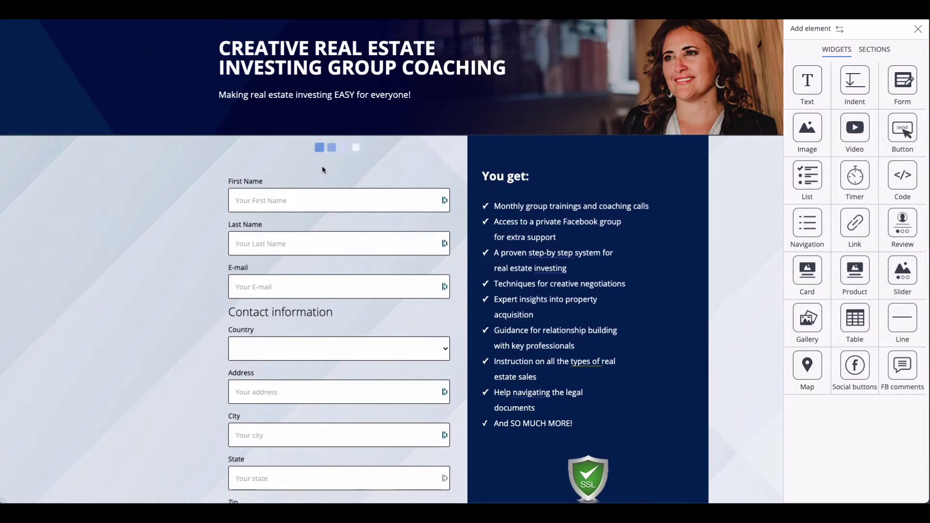
scroll(338, 255, down, 3)
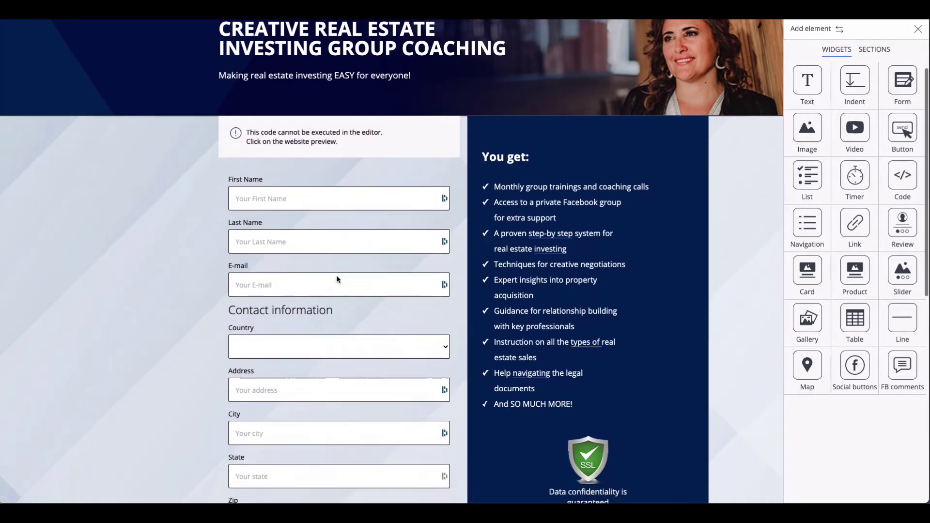
scroll(338, 271, up, 1)
Step: Delete the order form and the payment logos block below the Code widget
click(358, 151)
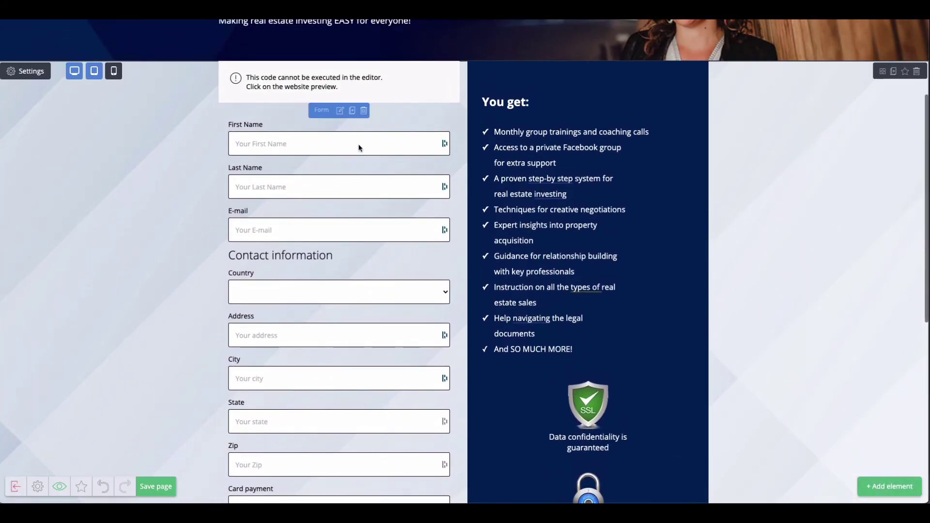
click(363, 111)
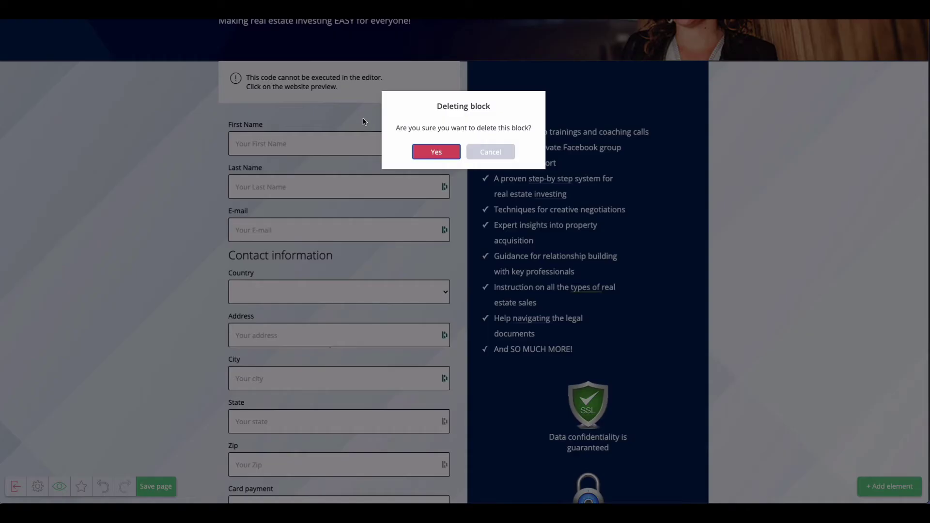
click(416, 149)
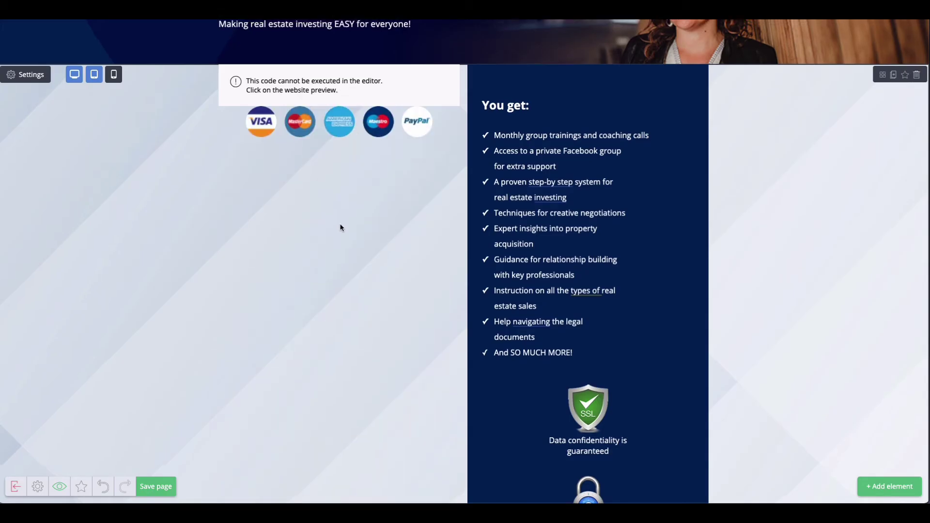
scroll(340, 228, up, 2)
click(368, 208)
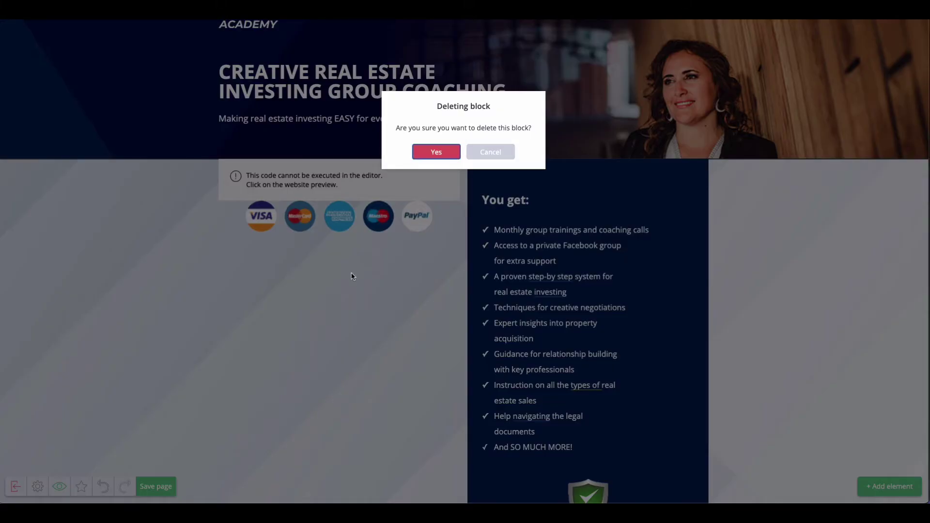
click(420, 152)
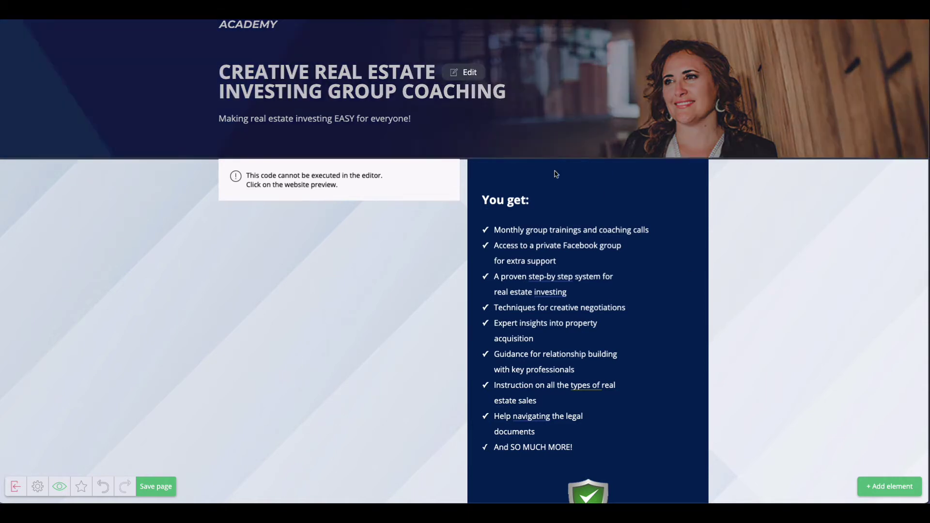
Step: Add an Indent widget beside the Code widget, next to the "You get:" column
click(890, 486)
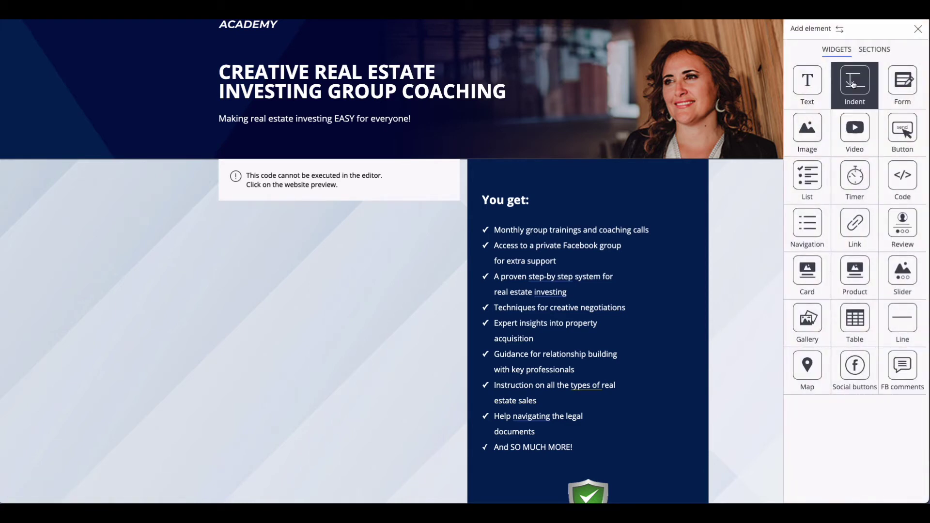
drag(858, 85, 458, 184)
scroll(460, 183, down, 3)
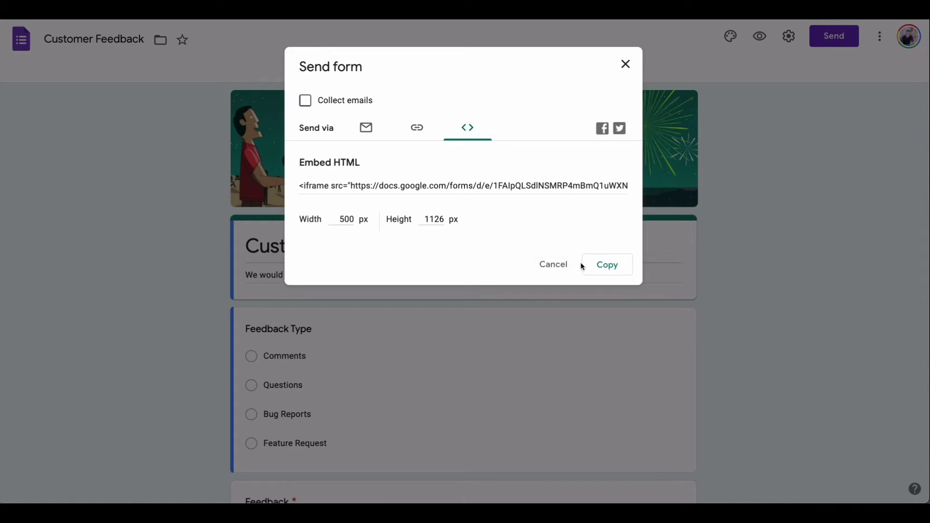
Step: Copy the Customer Feedback form's embed HTML from Google Forms and paste it into the page's Code widget
click(607, 265)
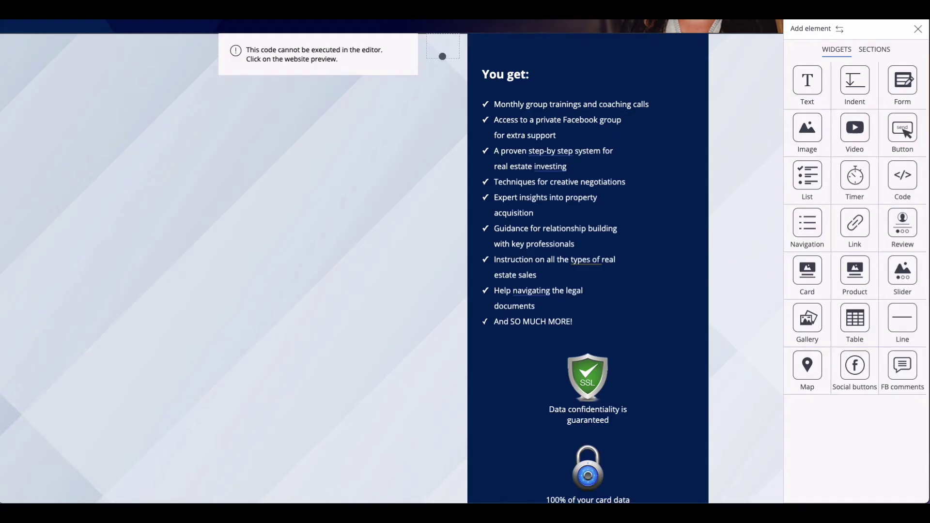
scroll(267, 74, up, 4)
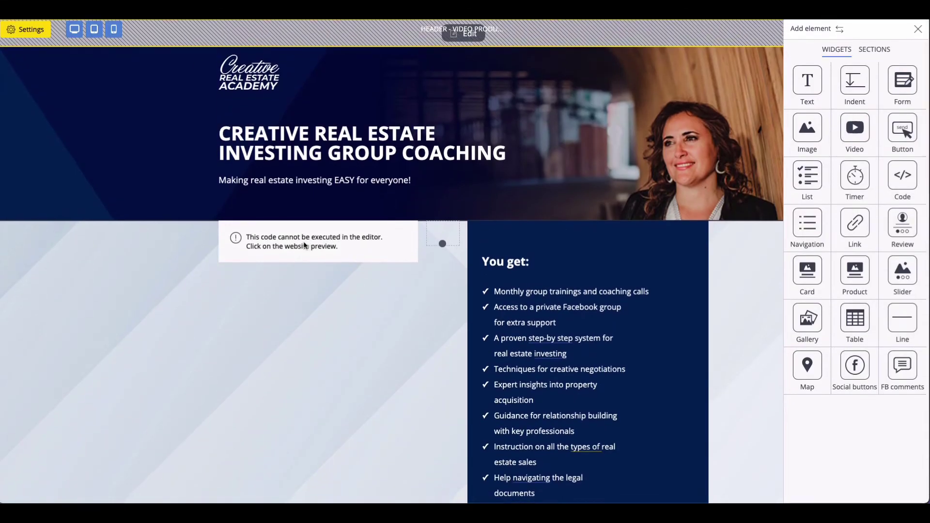
click(300, 245)
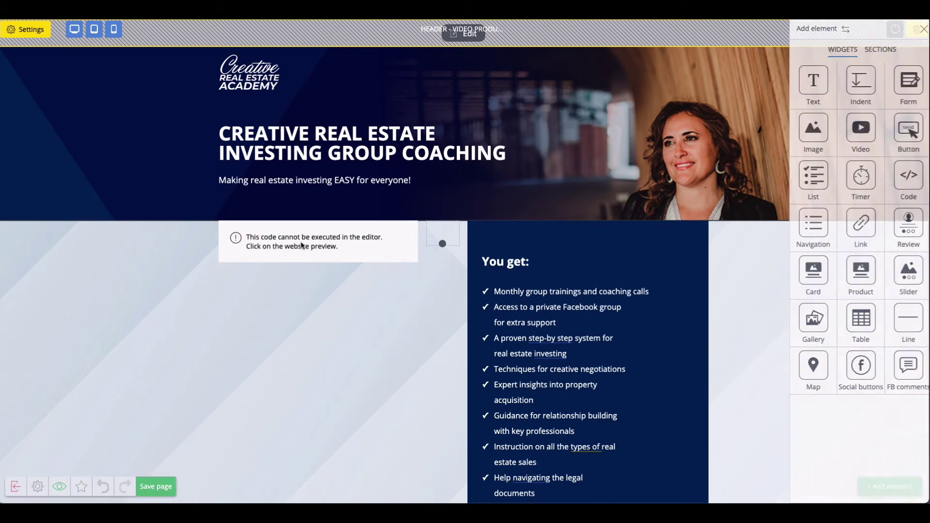
click(291, 247)
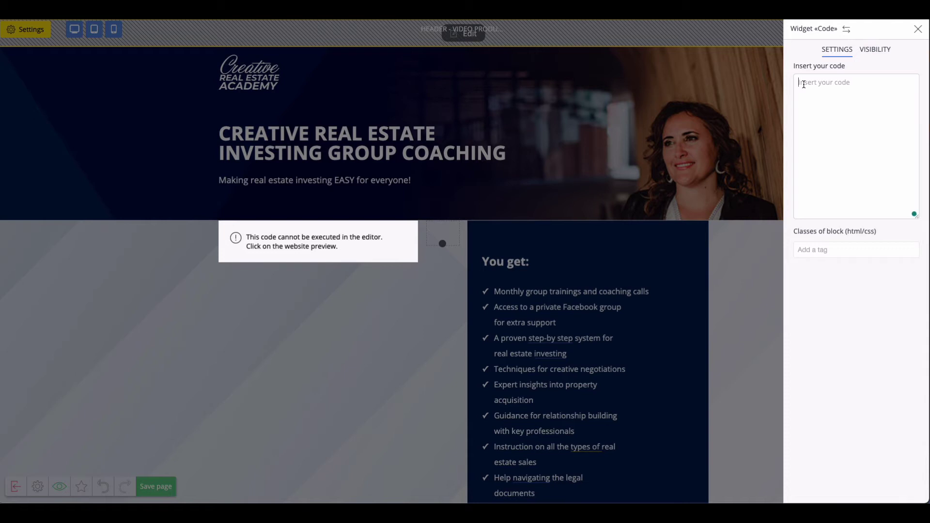
key(ctrl+v)
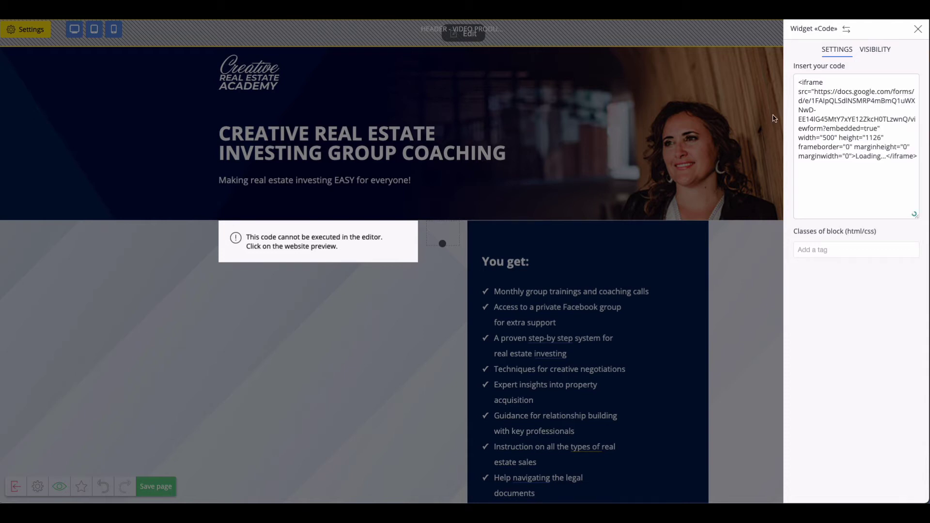
click(374, 340)
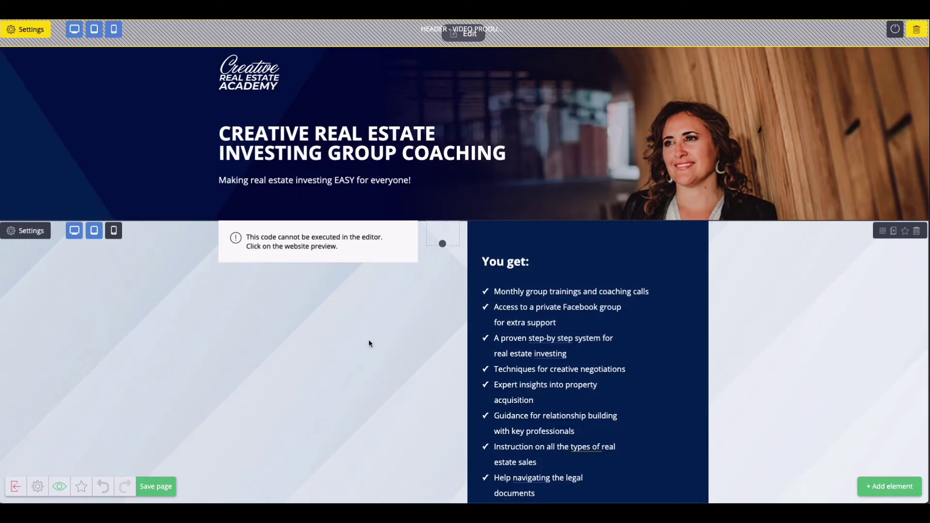
Step: Save the page with the embedded Customer Feedback form and exit the page editor
click(156, 486)
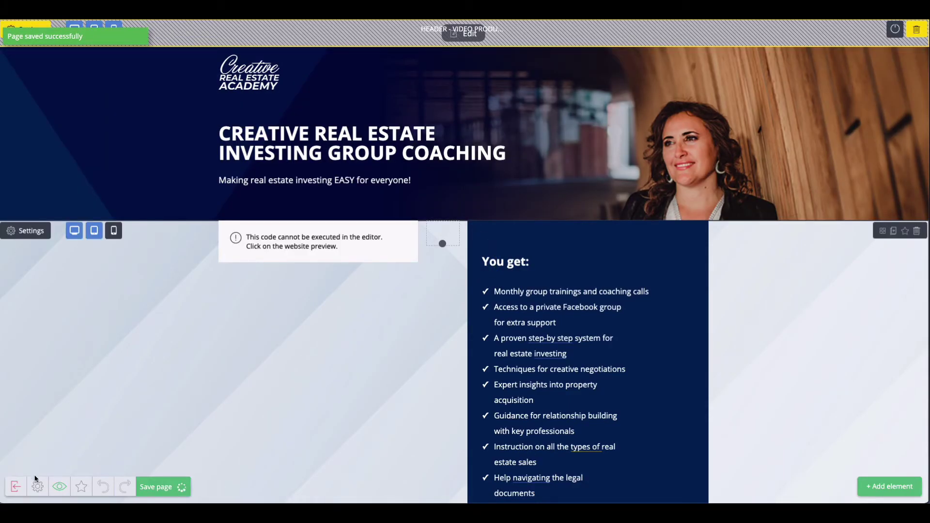
click(16, 489)
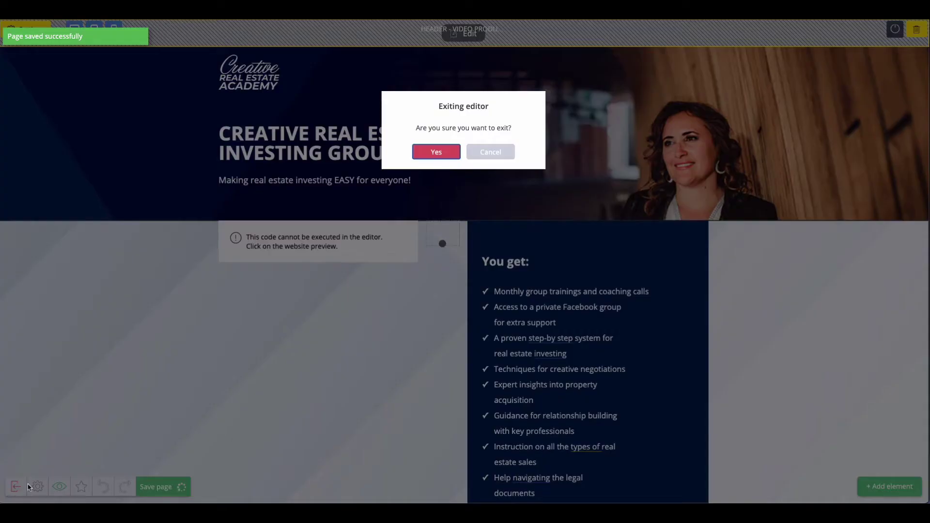
click(426, 154)
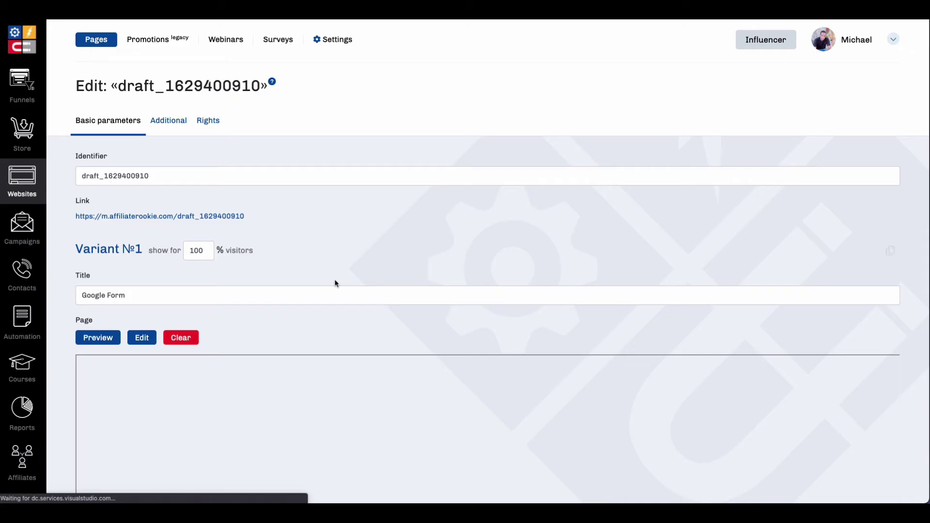
Step: Check the page's embedded preview and save the settings of the "Google Form" page
scroll(259, 422, down, 5)
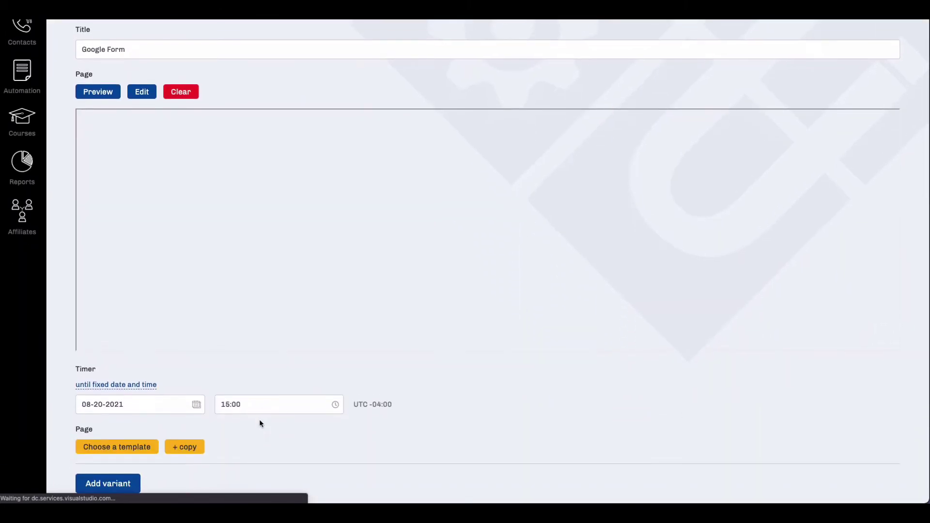
scroll(260, 424, down, 1)
scroll(260, 423, up, 2)
scroll(260, 424, down, 3)
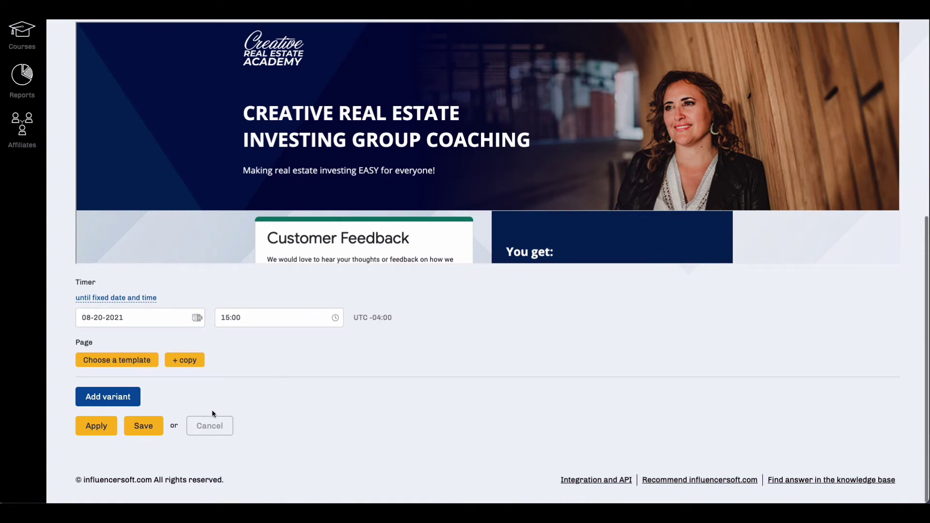
click(143, 426)
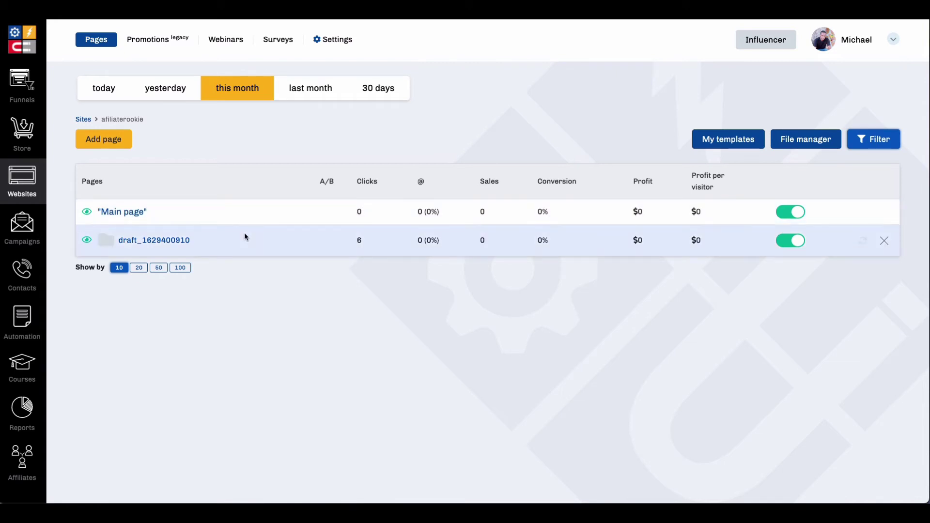
click(172, 242)
right_click(167, 216)
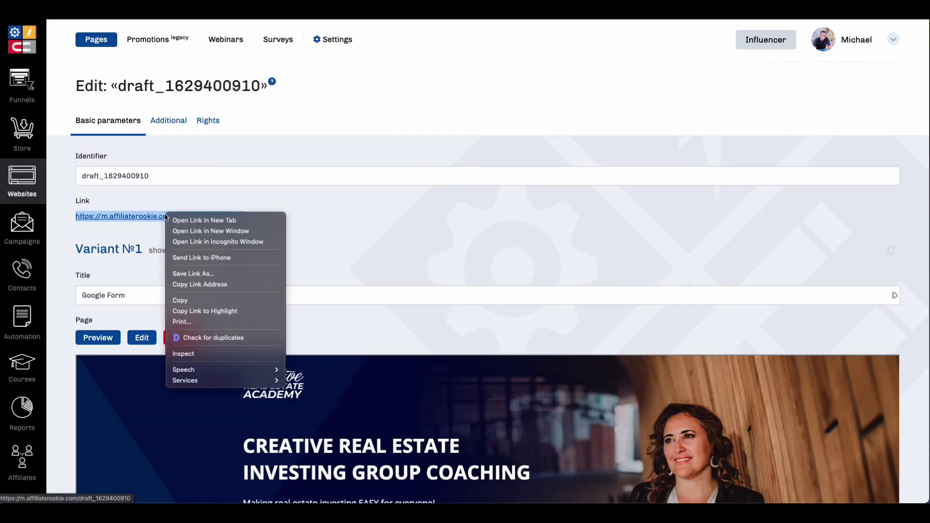
click(206, 219)
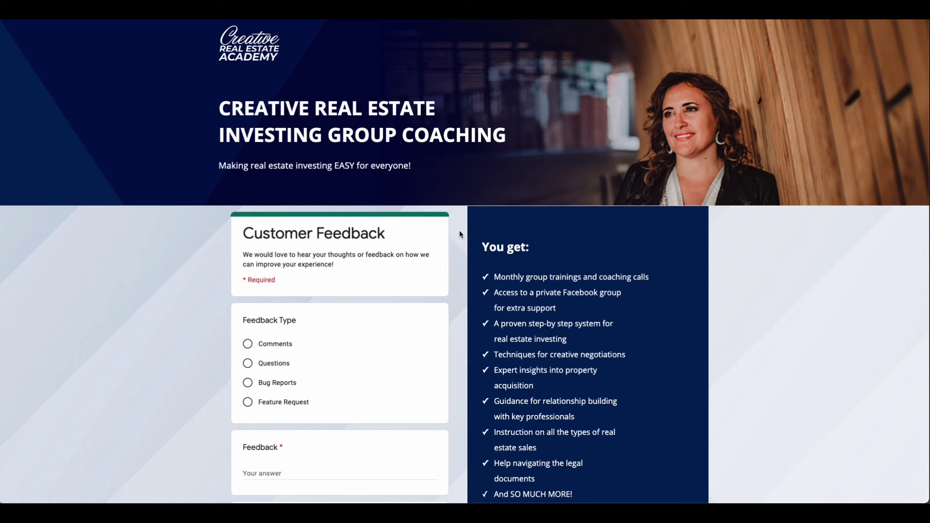
scroll(461, 233, down, 7)
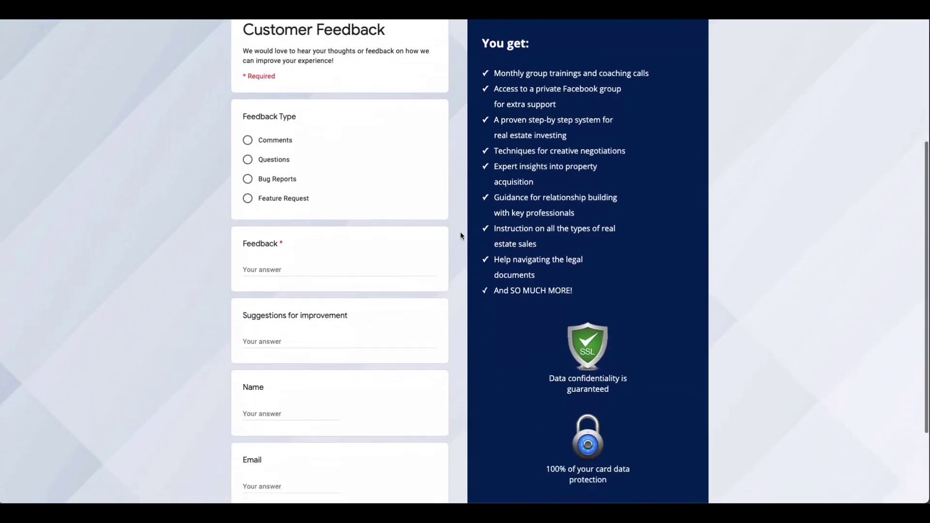
scroll(460, 233, up, 7)
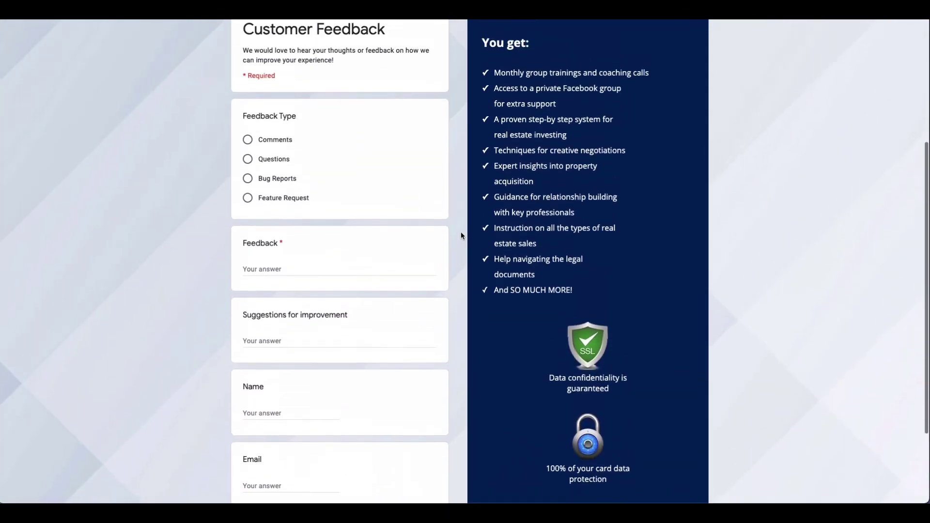
scroll(461, 232, down, 3)
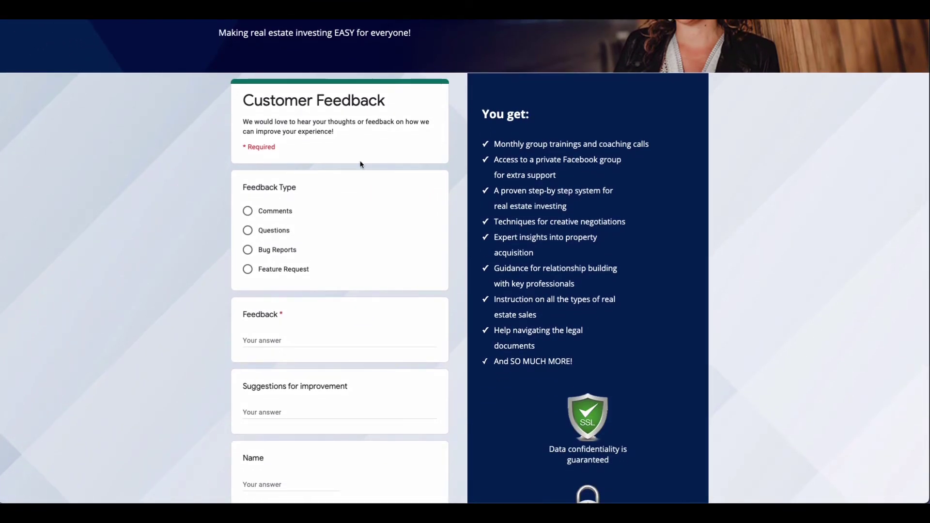
key(ctrl+w)
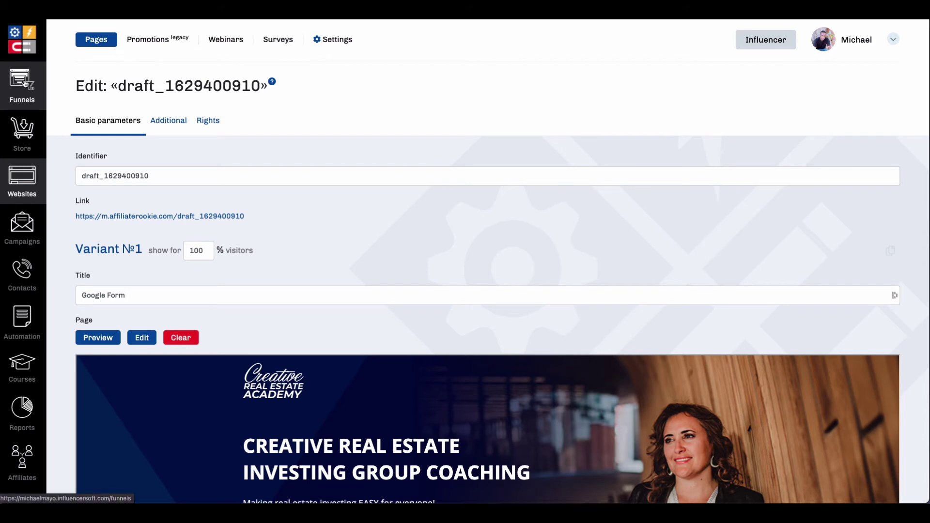
click(25, 84)
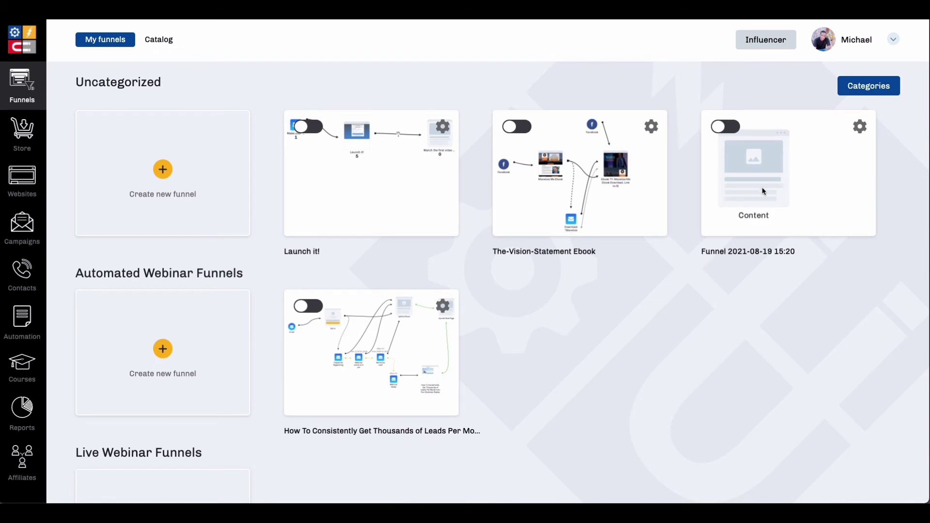
click(776, 163)
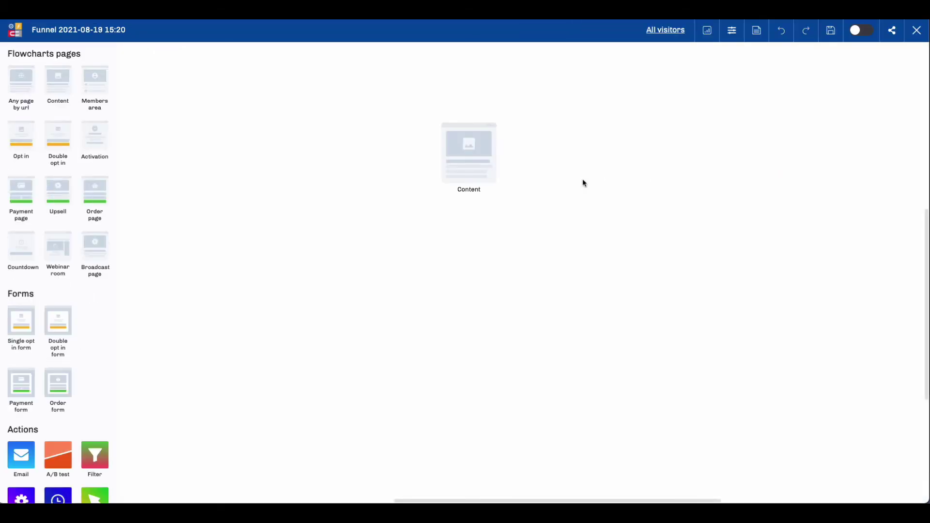
click(466, 145)
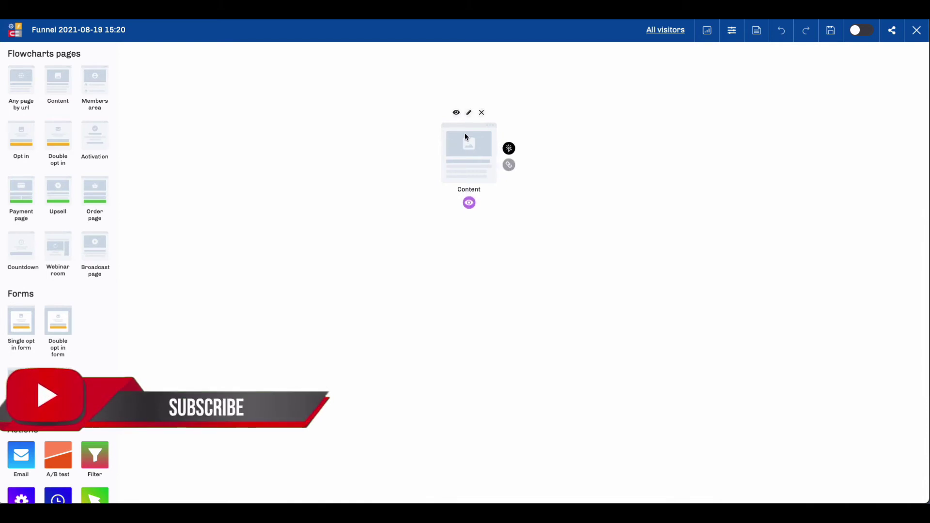
click(469, 113)
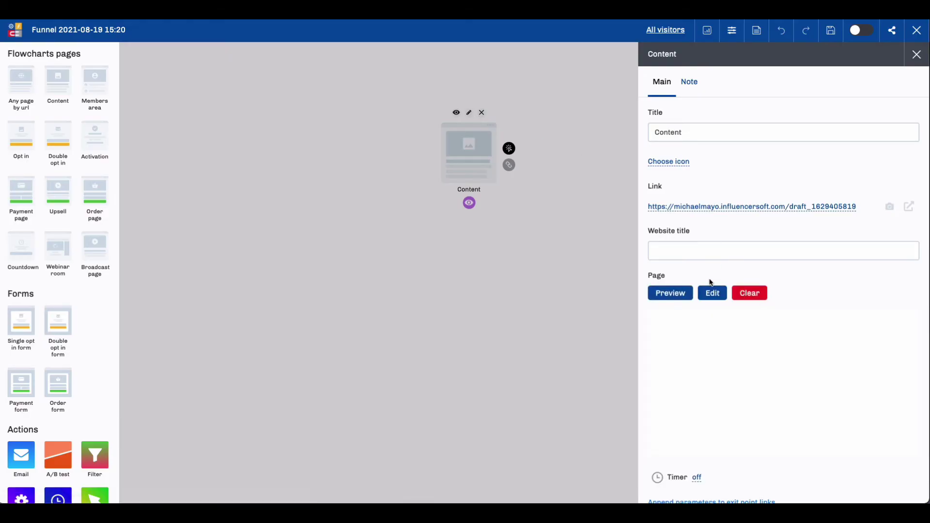
click(712, 297)
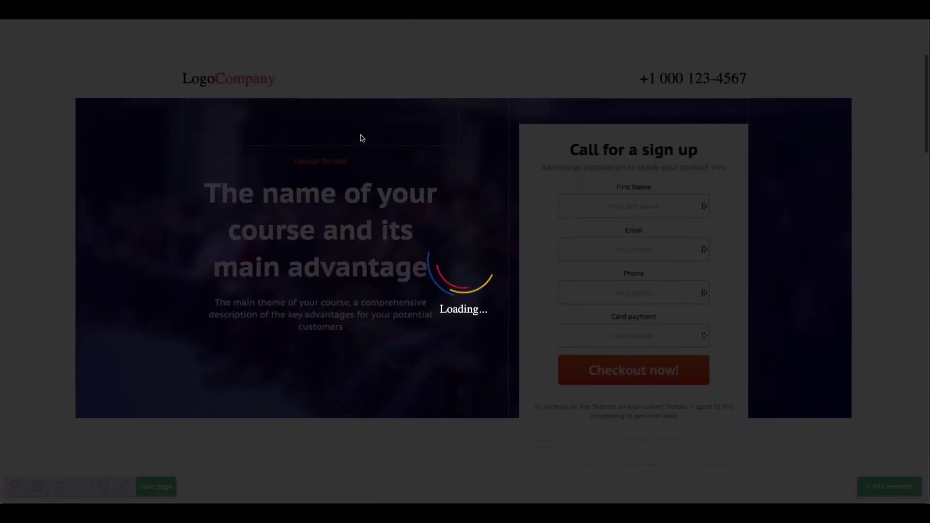
Step: Add a Code widget directly above the "Call for a sign up" heading
scroll(380, 249, up, 2)
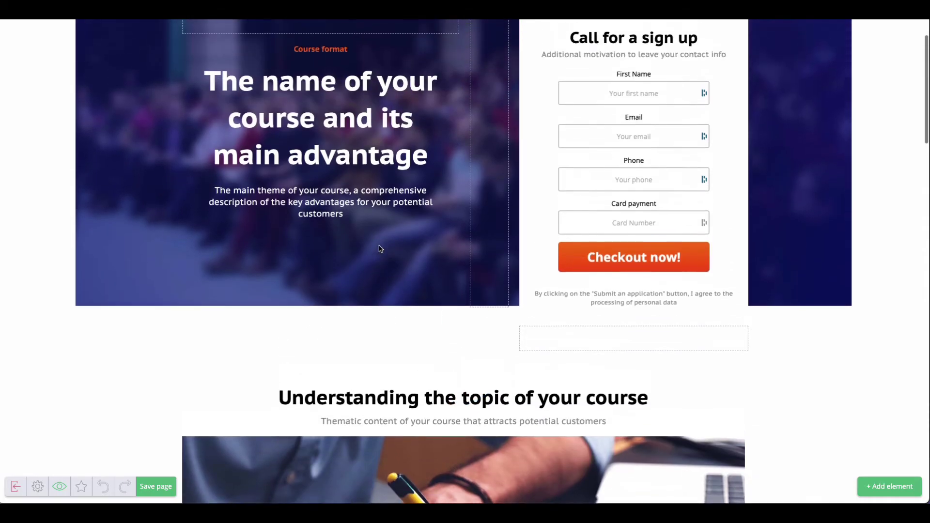
scroll(380, 249, up, 2)
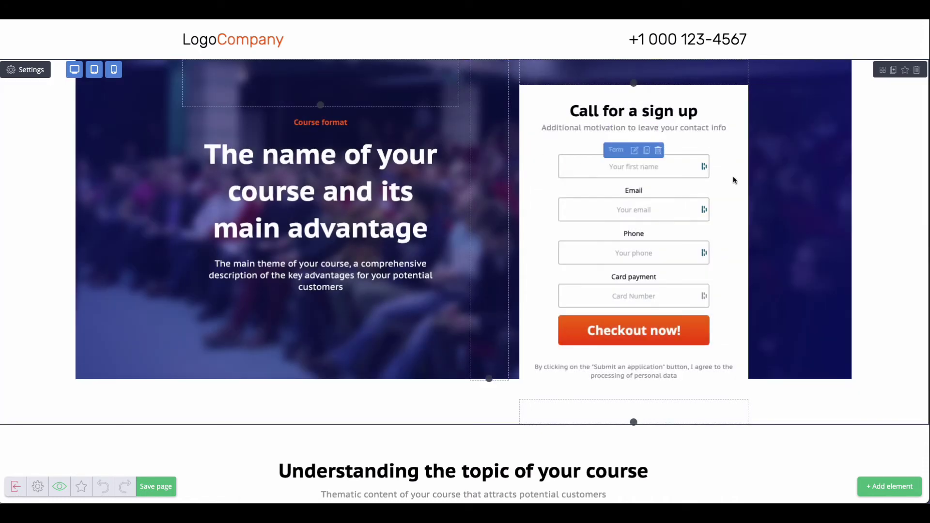
click(891, 486)
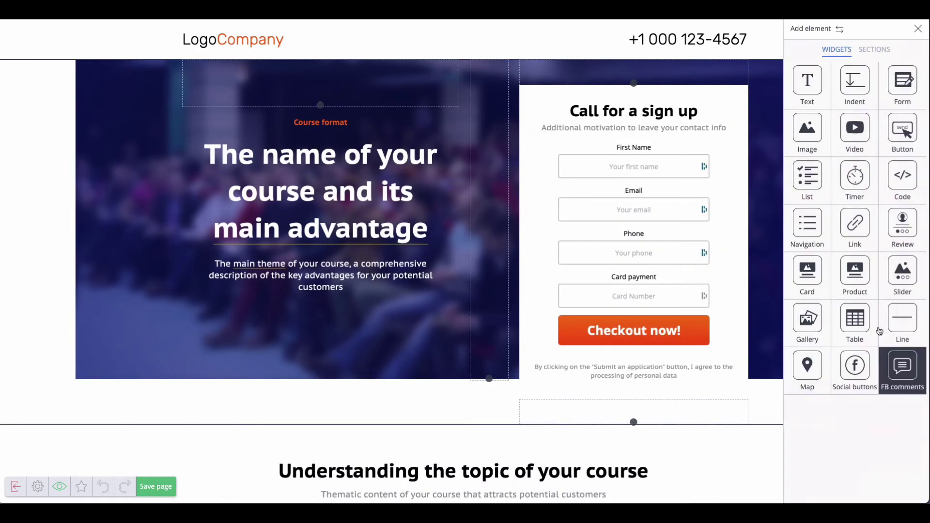
drag(901, 180, 630, 87)
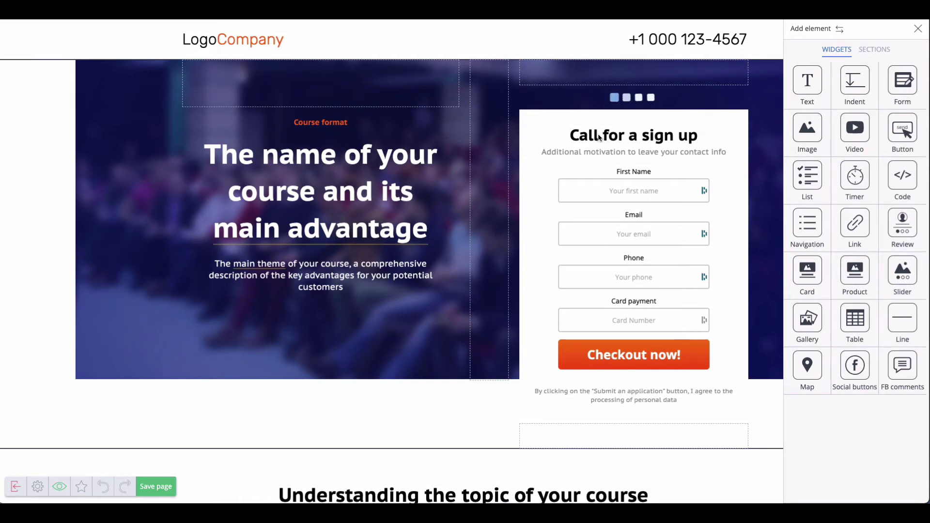
Step: Delete the indent above the Code widget and the "Additional motivation to leave your contact info" text
click(638, 72)
click(655, 72)
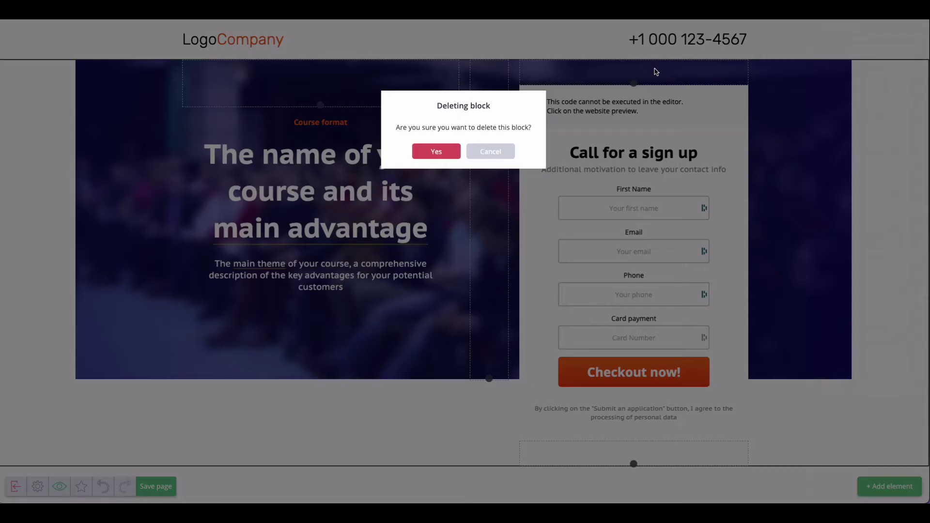
click(435, 151)
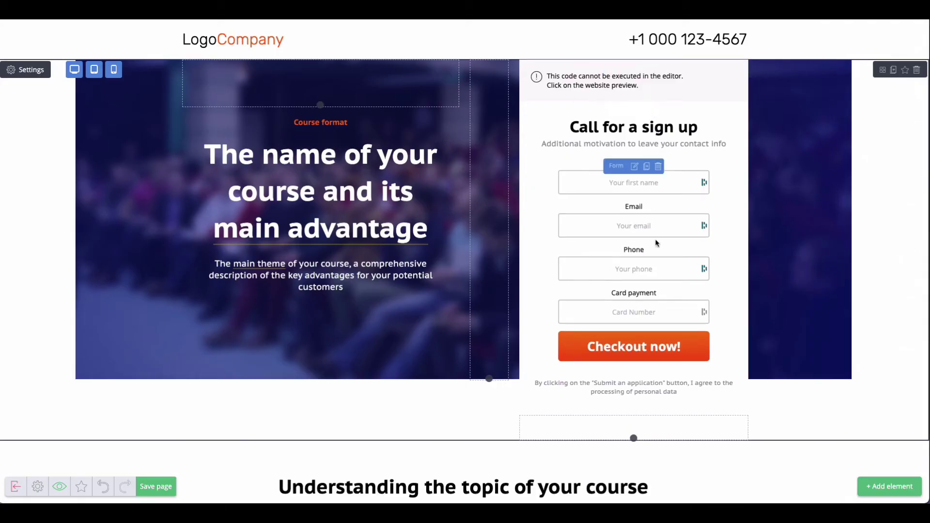
click(653, 149)
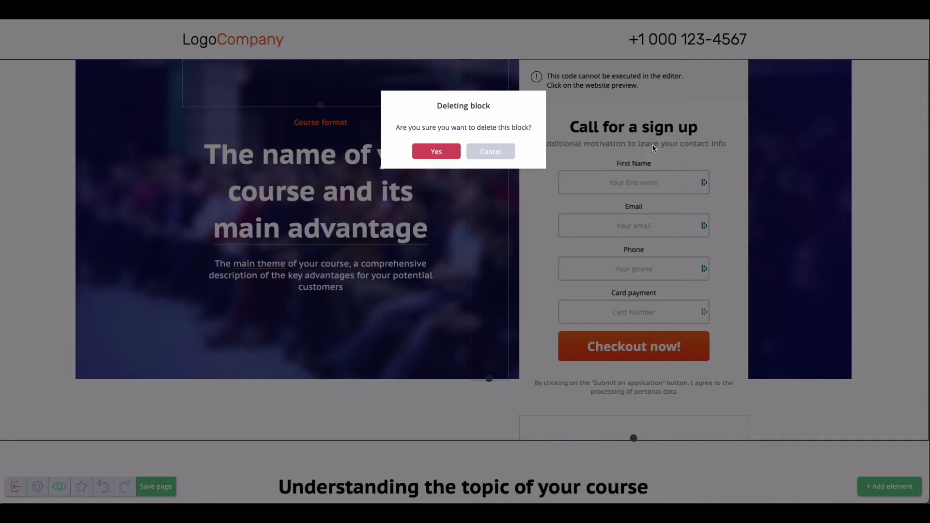
click(439, 151)
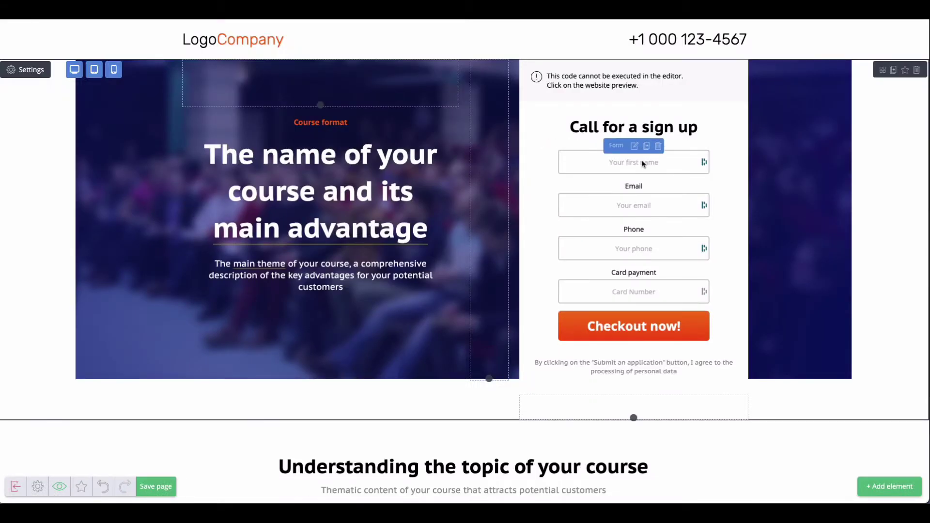
Step: Delete the checkout form under "Call for a sign up" and the indent below the consent text
mouse_move(662, 128)
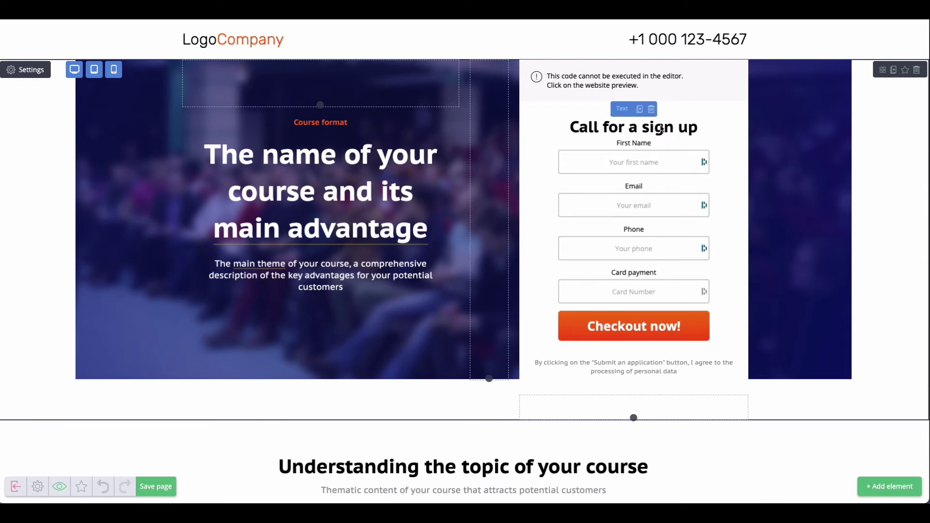
click(654, 149)
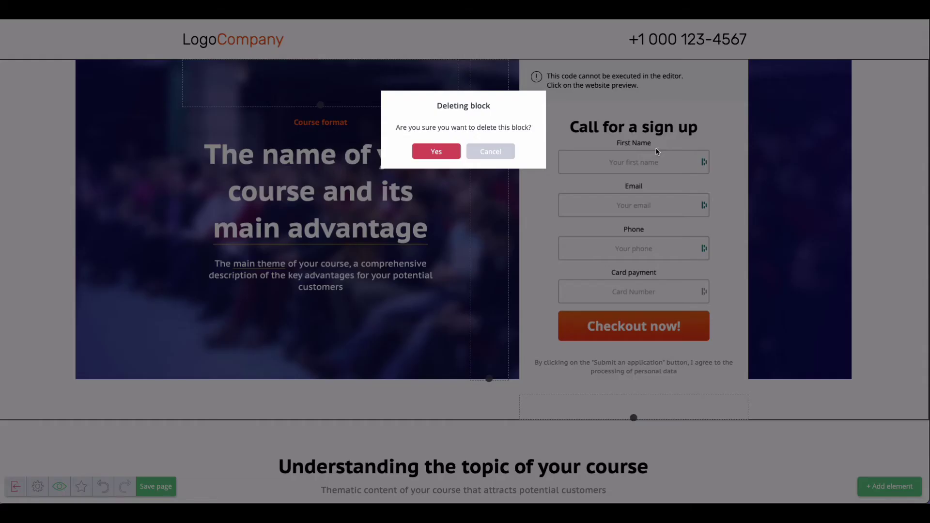
click(445, 153)
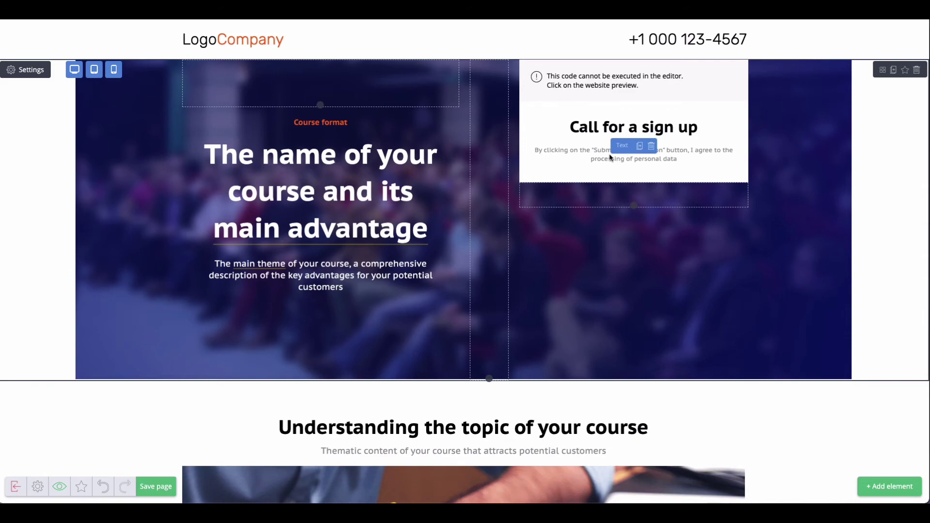
click(652, 191)
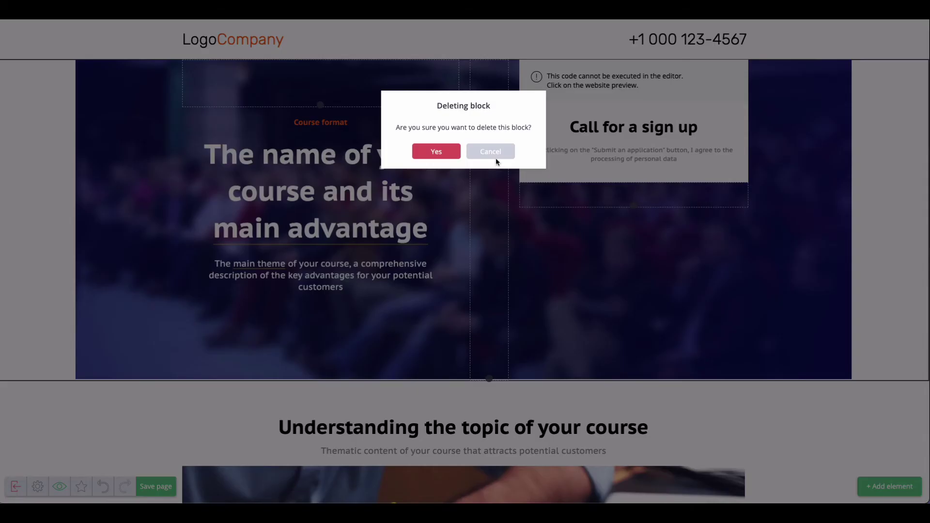
click(436, 151)
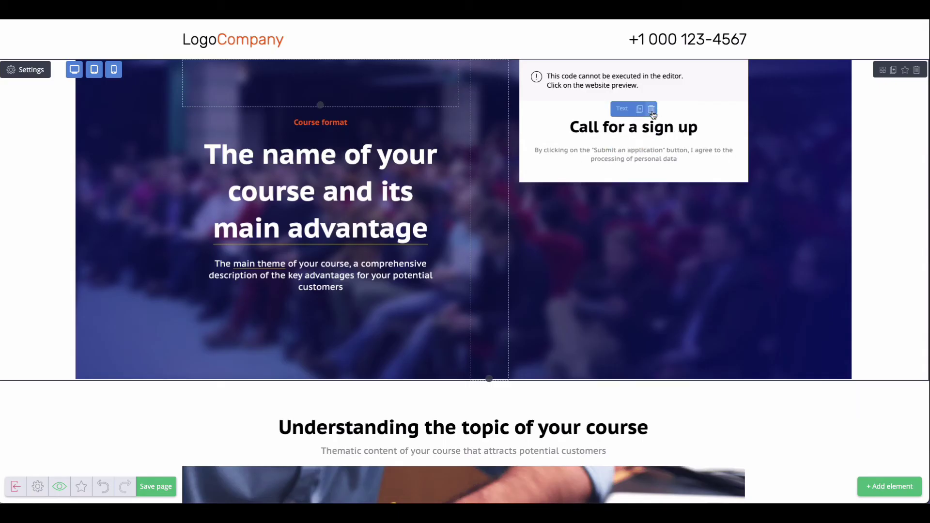
Step: Delete the "Call for a sign up" heading and the personal data consent text below the Code widget
click(652, 111)
click(432, 151)
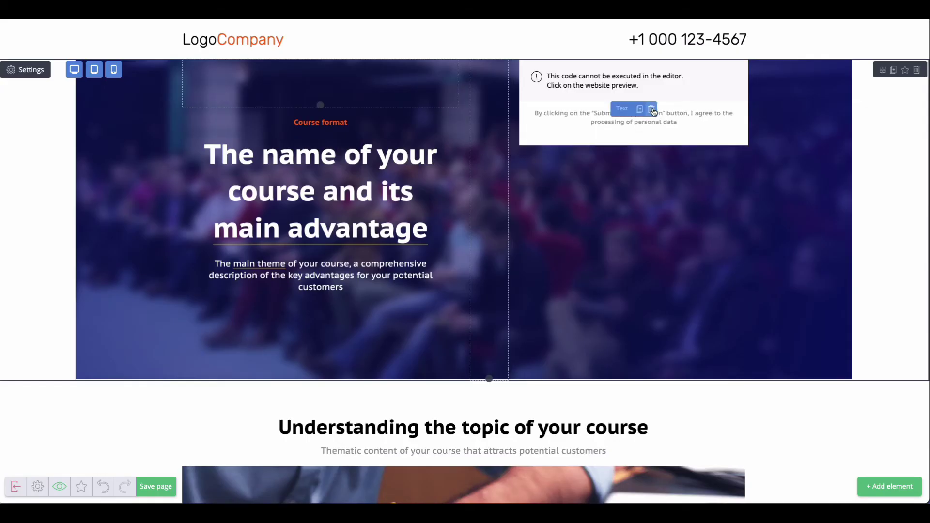
click(652, 111)
click(438, 151)
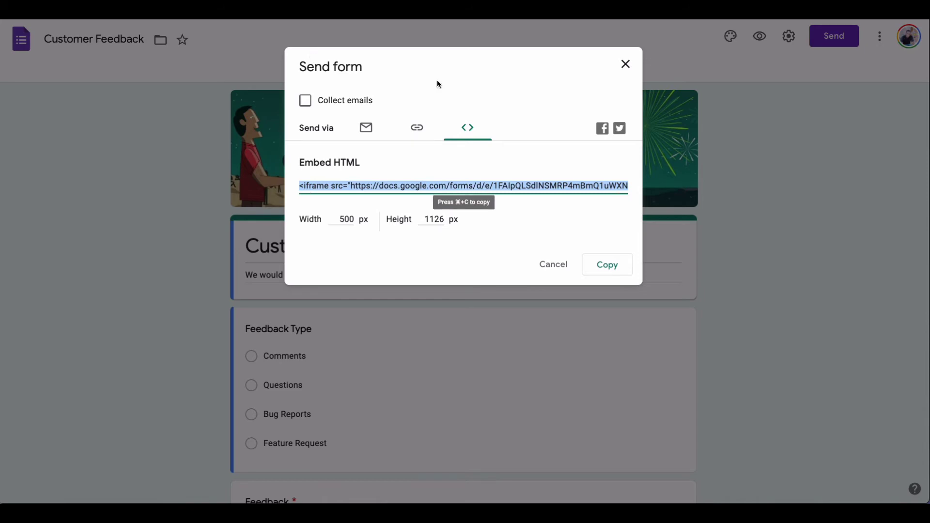
Step: Switch to Google Forms, close the Customer Feedback send dialog, and open the recent form "Customer Feedback 2"
click(625, 64)
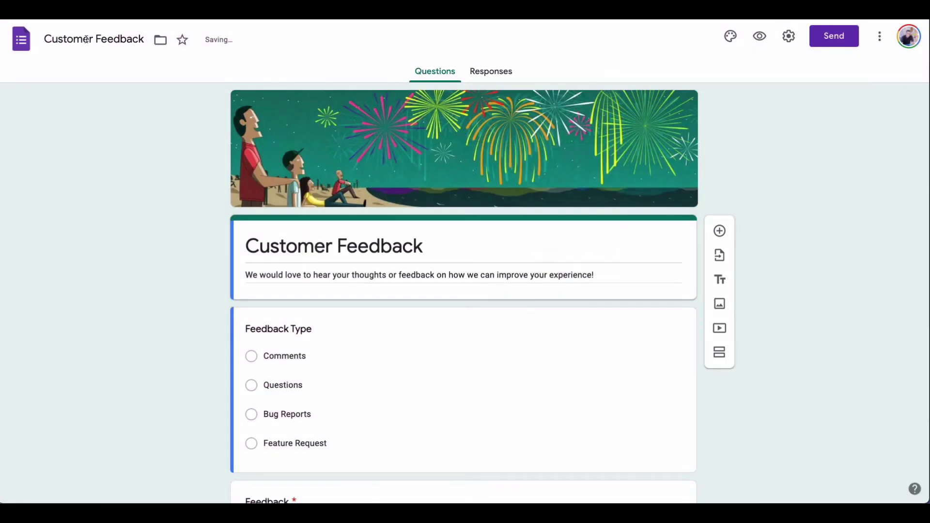
click(33, 42)
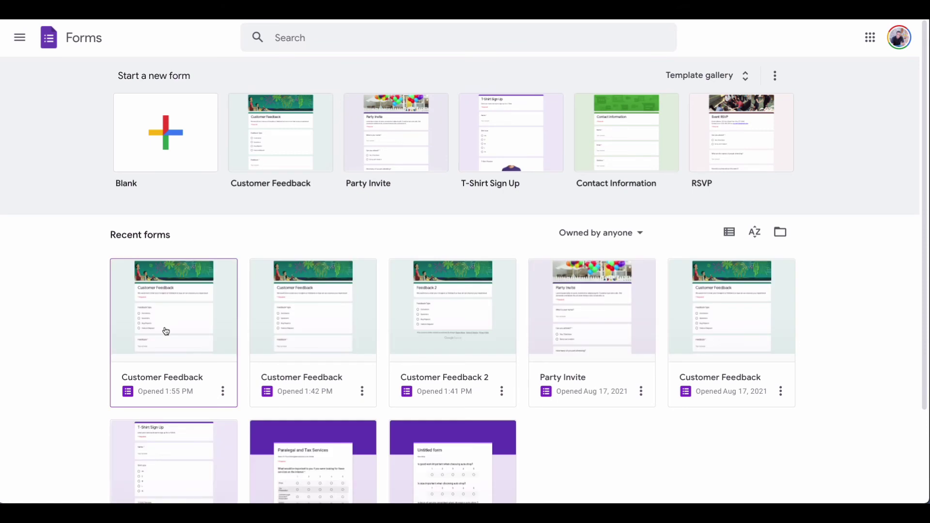
click(444, 316)
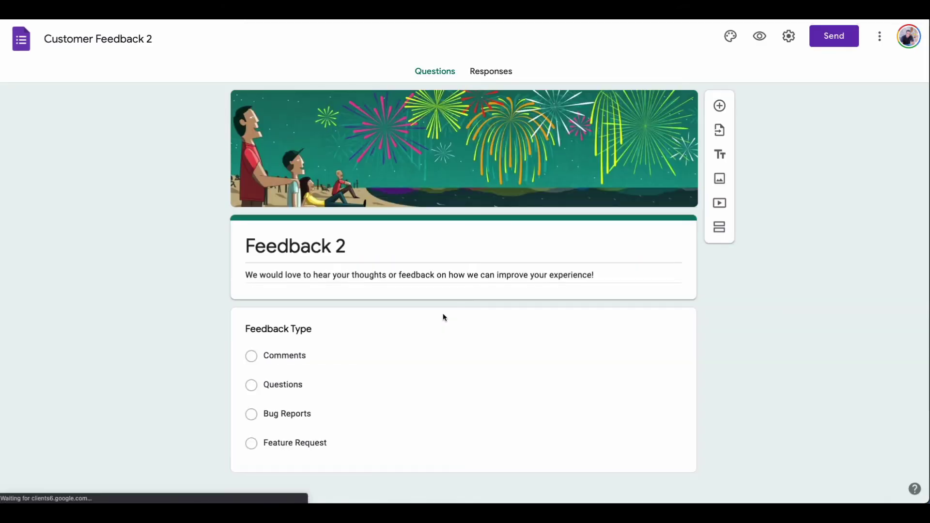
Step: Set the embed width of the Customer Feedback 2 form to 500 px and copy its embed HTML
click(435, 312)
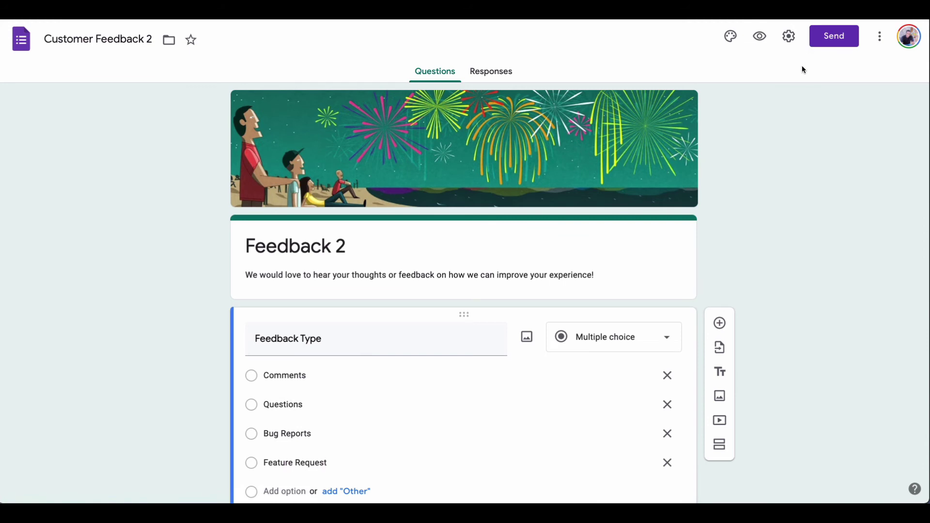
click(830, 40)
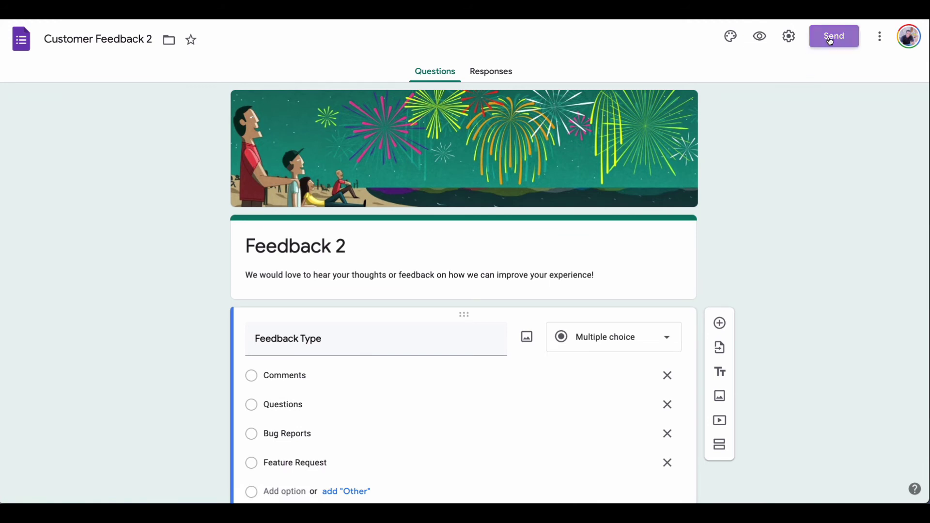
click(468, 129)
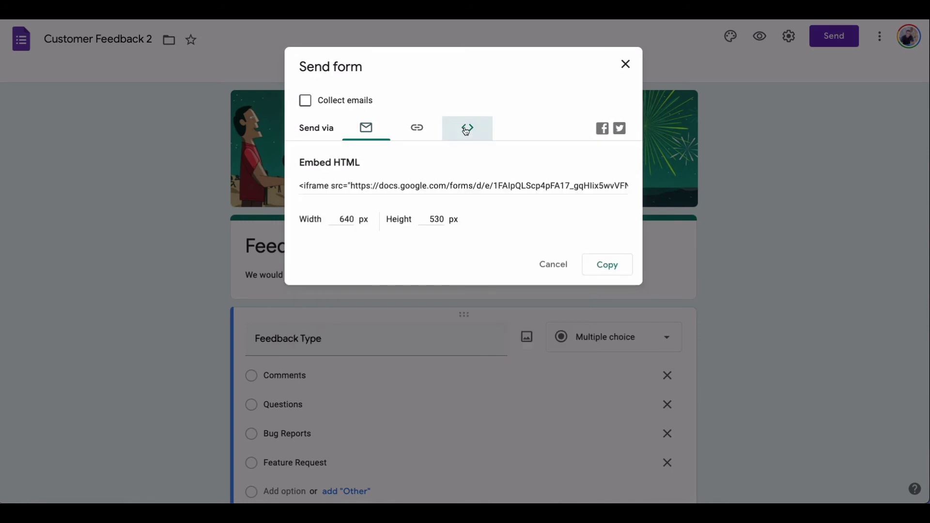
double_click(348, 218)
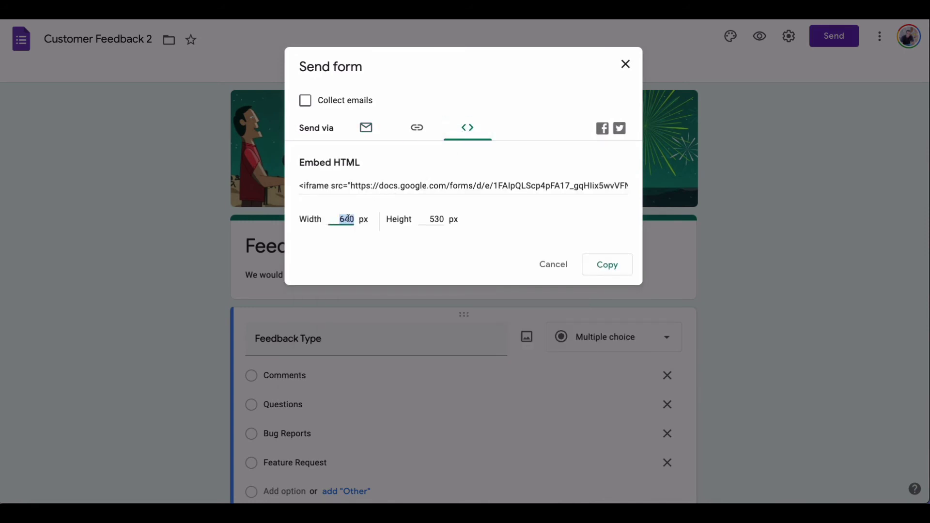
text(500)
click(432, 261)
click(611, 265)
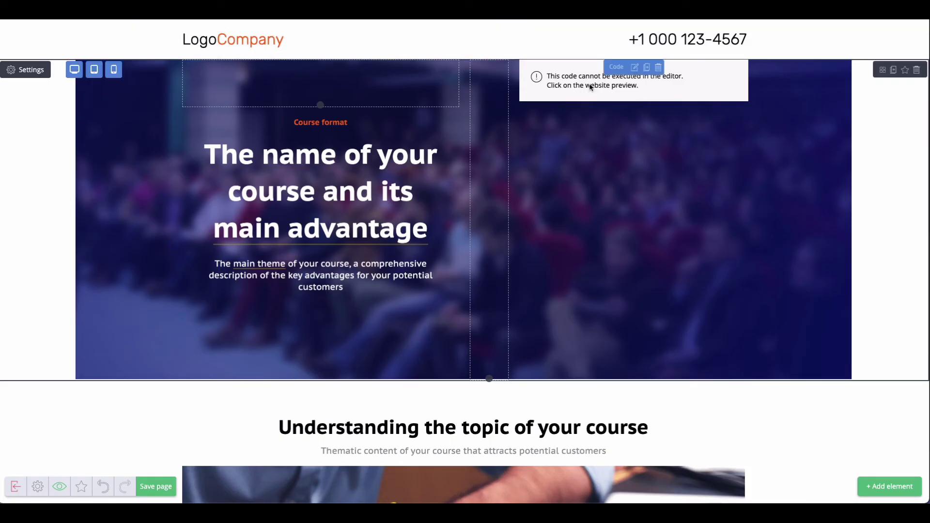
Step: Switch to the InfluencerSoft page editor and paste the copied form embed HTML into the Code widget beside the course title
click(590, 84)
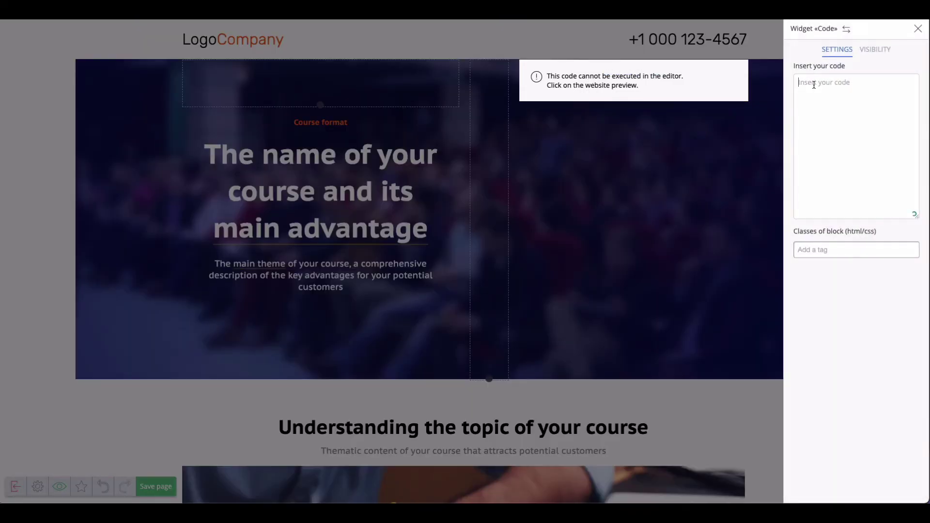
key(ctrl+v)
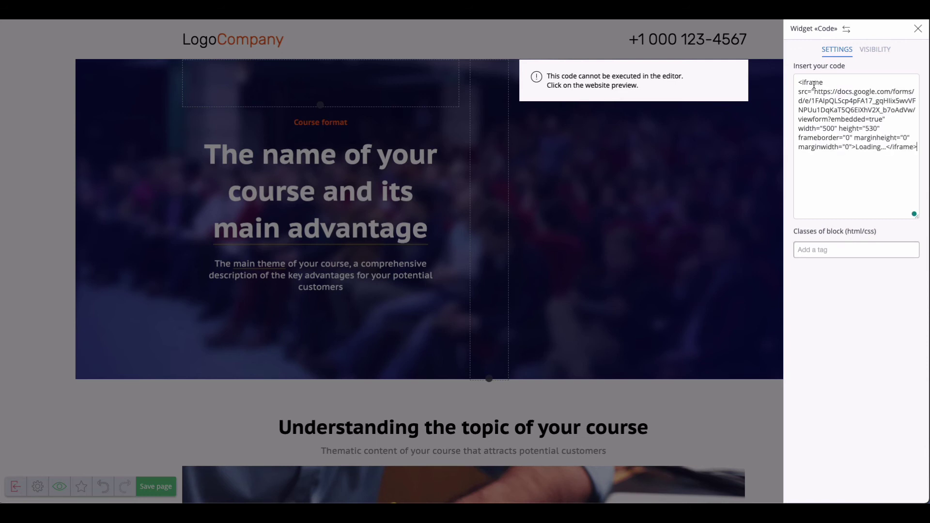
click(677, 150)
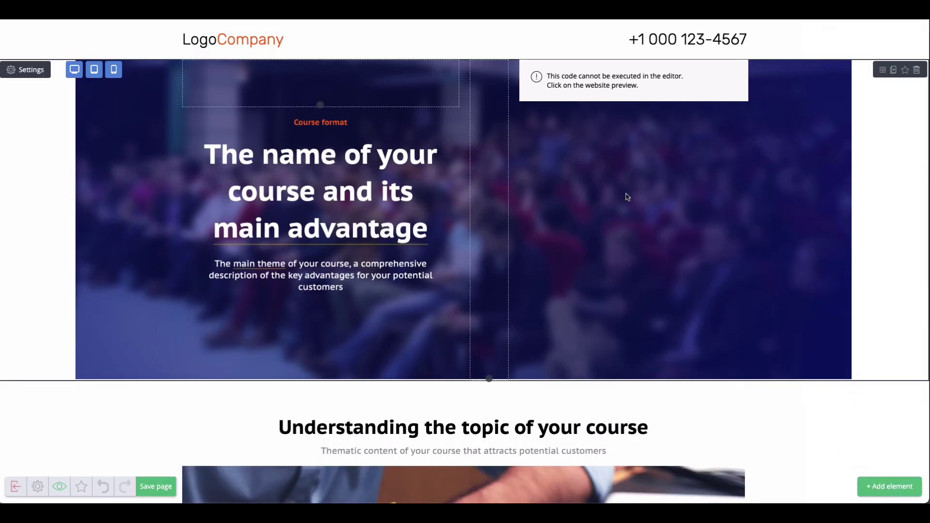